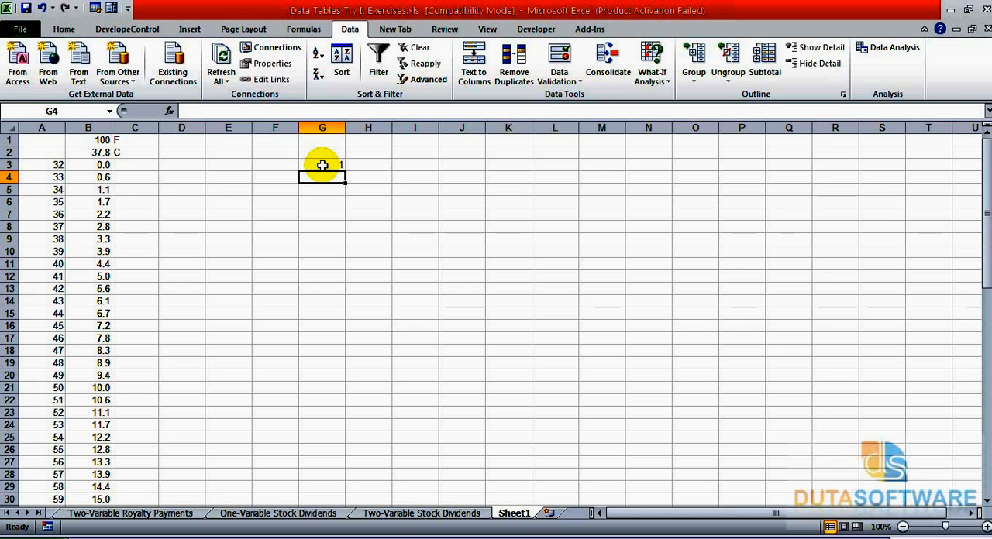
Enter 1 in cell G4, 1 in cell G6 and 2 in cell G7.
key(Return)
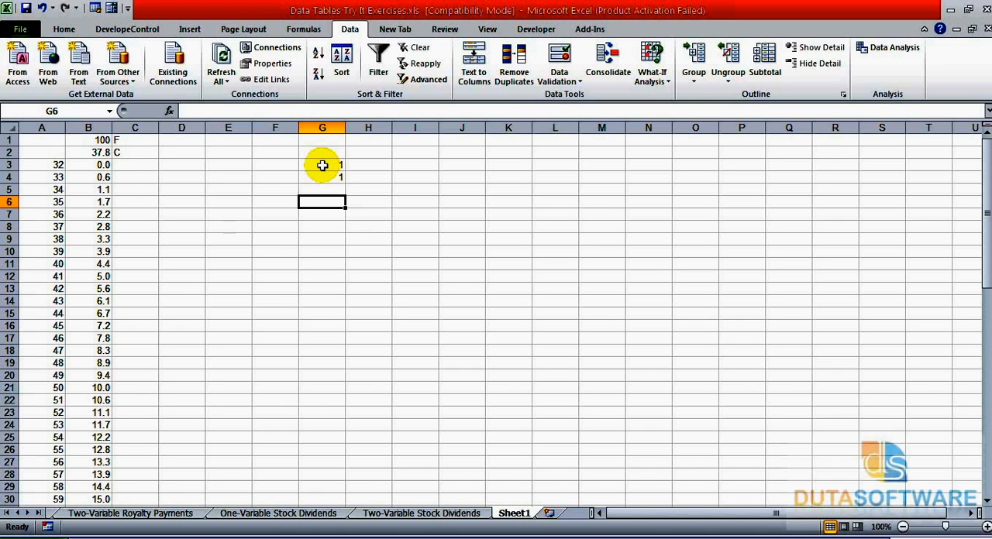
text(1)
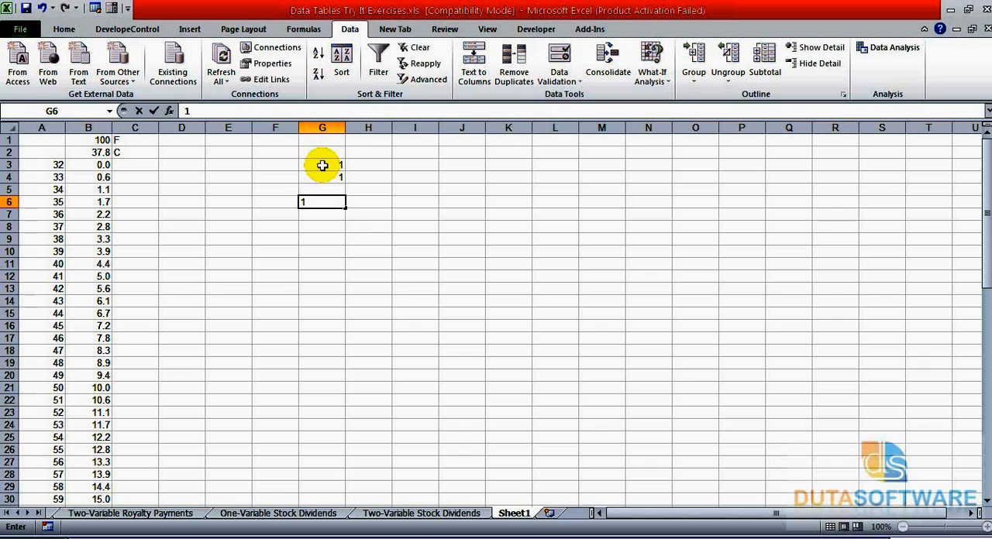
key(Return)
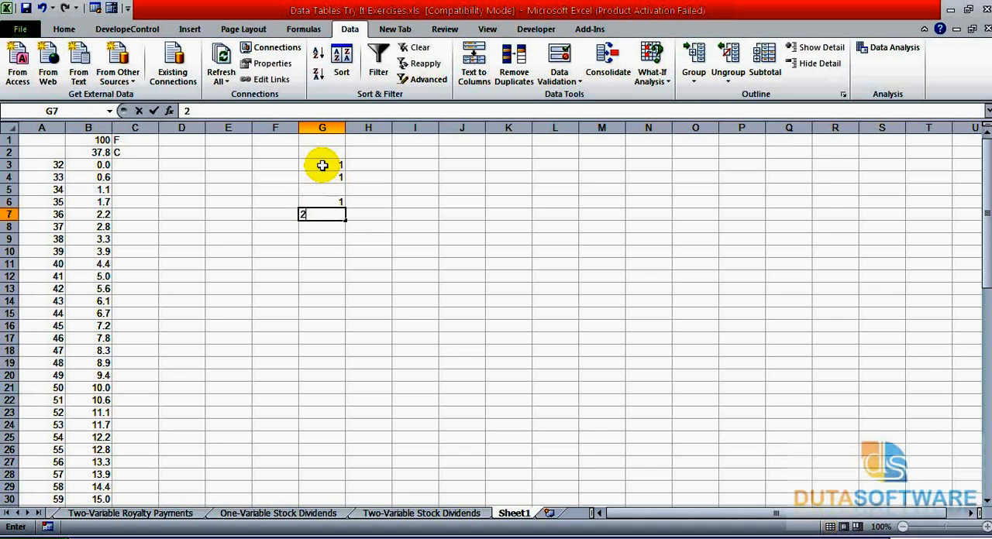
text(2)
key(Return)
Extend the series that starts in G6:G7 down to 14 in cell G19.
key(Up)
key(Up)
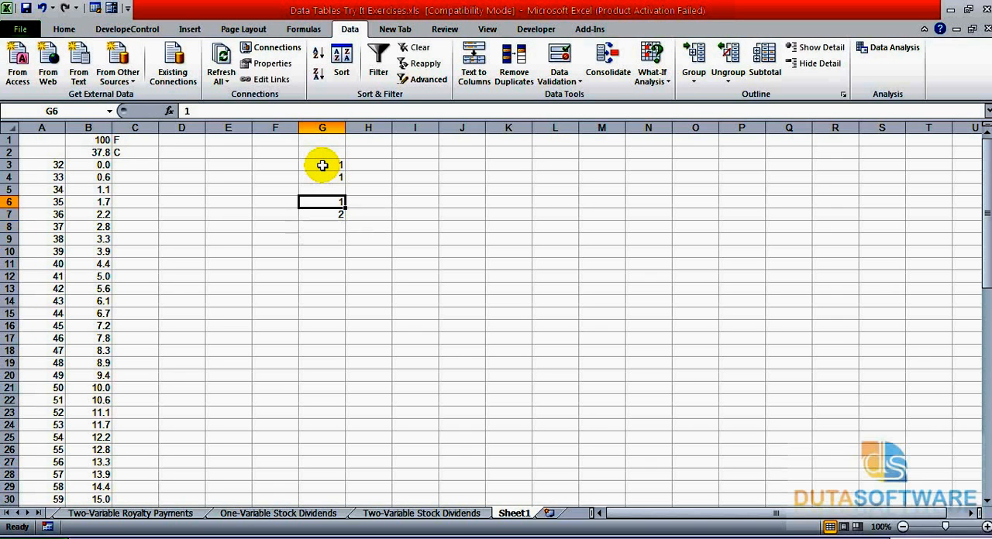
drag(339, 202, 343, 217)
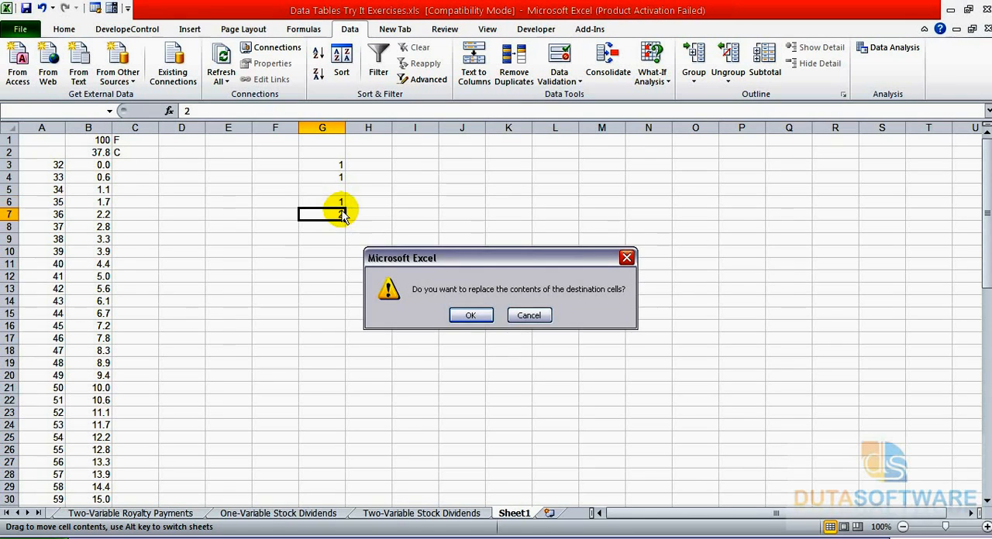
click(532, 314)
drag(337, 201, 347, 366)
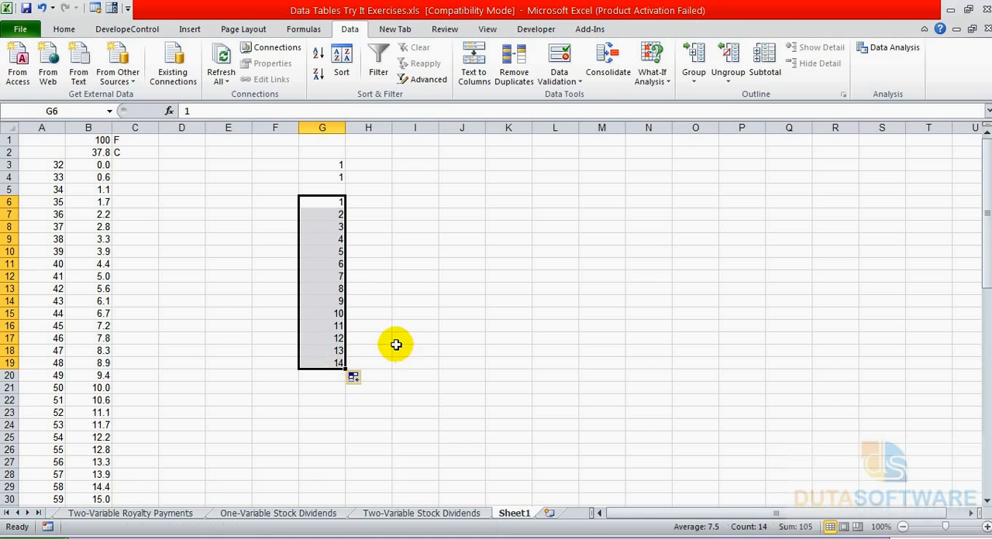
Enter 2 in H5 and 4 in I5, and extend the series across row 5 to 10 in L5.
click(374, 192)
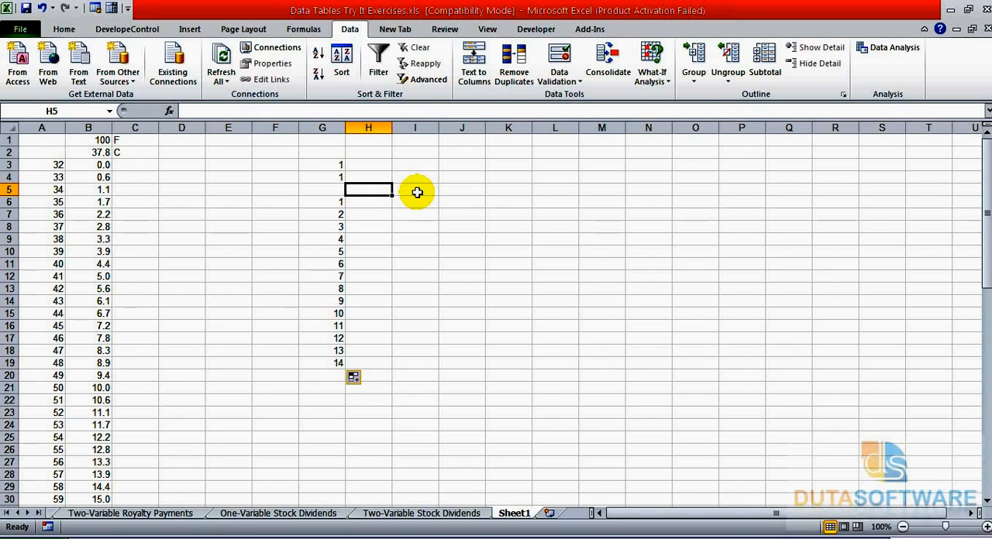
text(2)
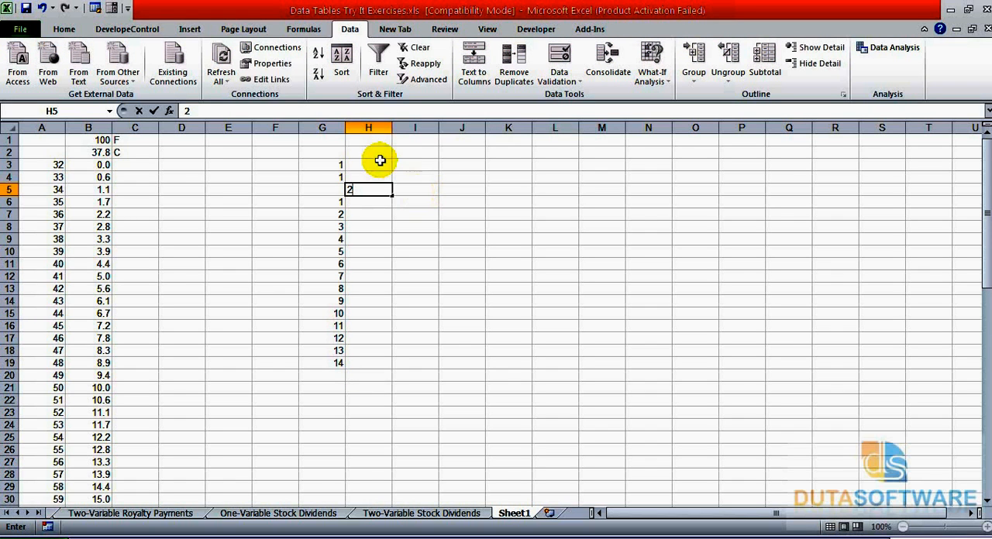
click(406, 189)
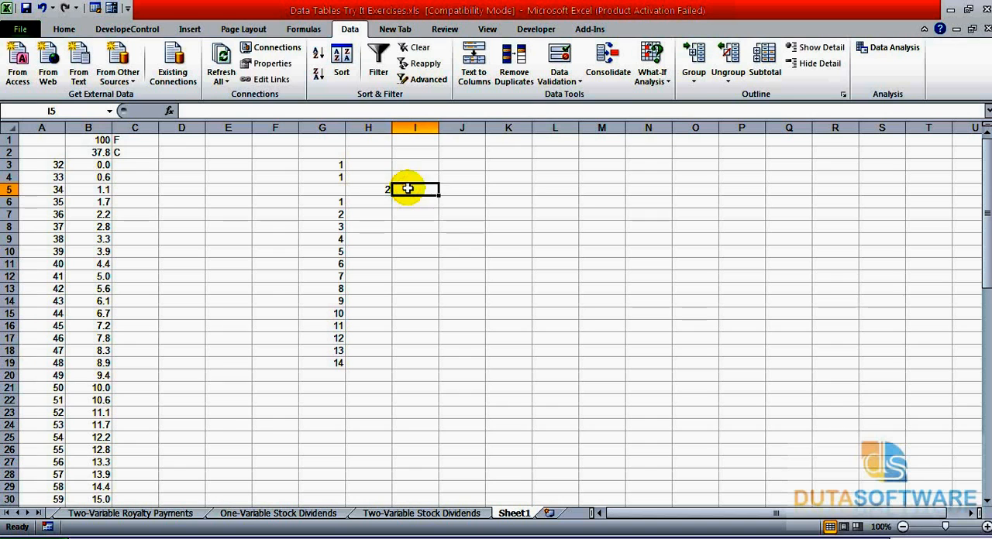
text(4)
click(445, 189)
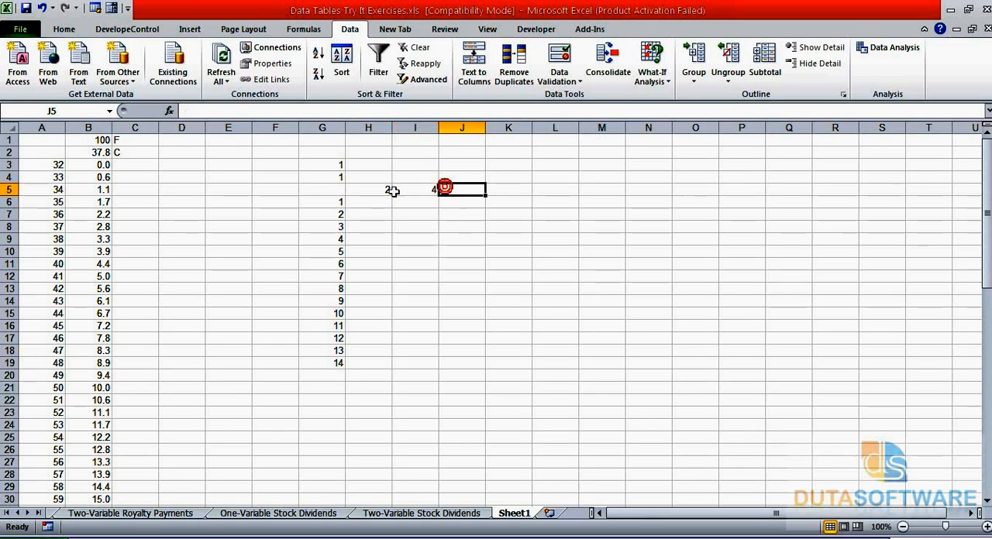
drag(368, 189, 566, 194)
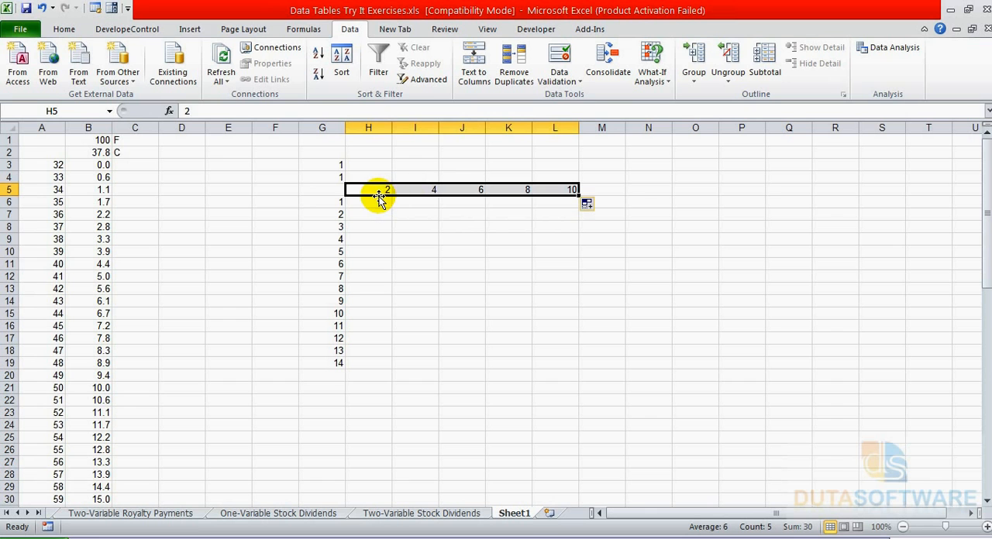
Examine how the row values in H5:L5 and the column values starting at G6 meet at corner cell G5.
click(335, 188)
click(408, 175)
click(369, 178)
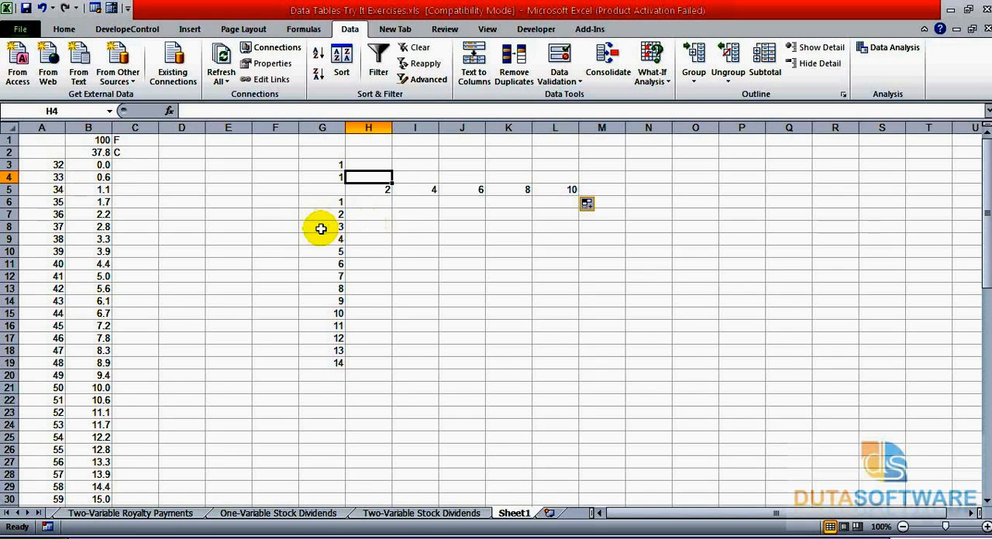
click(380, 189)
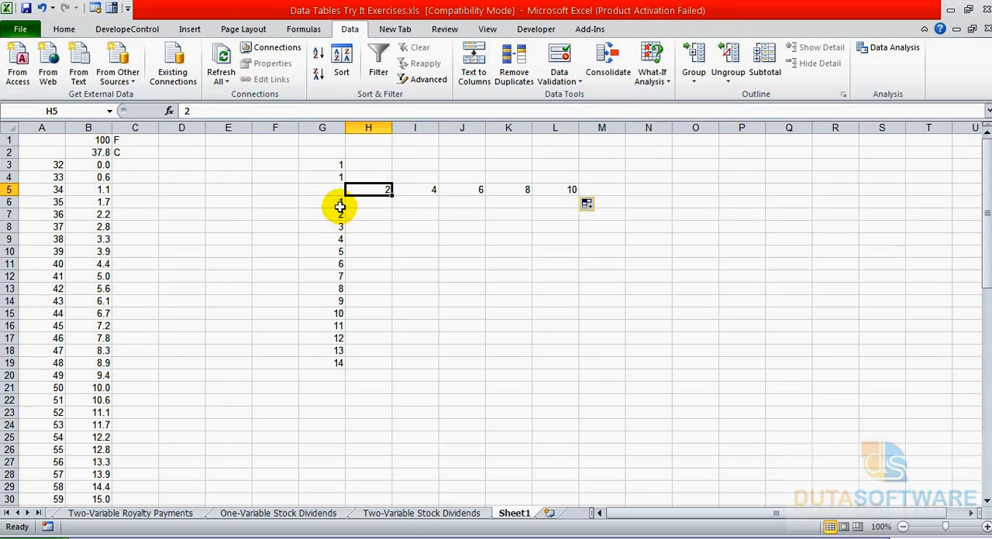
drag(369, 189, 573, 193)
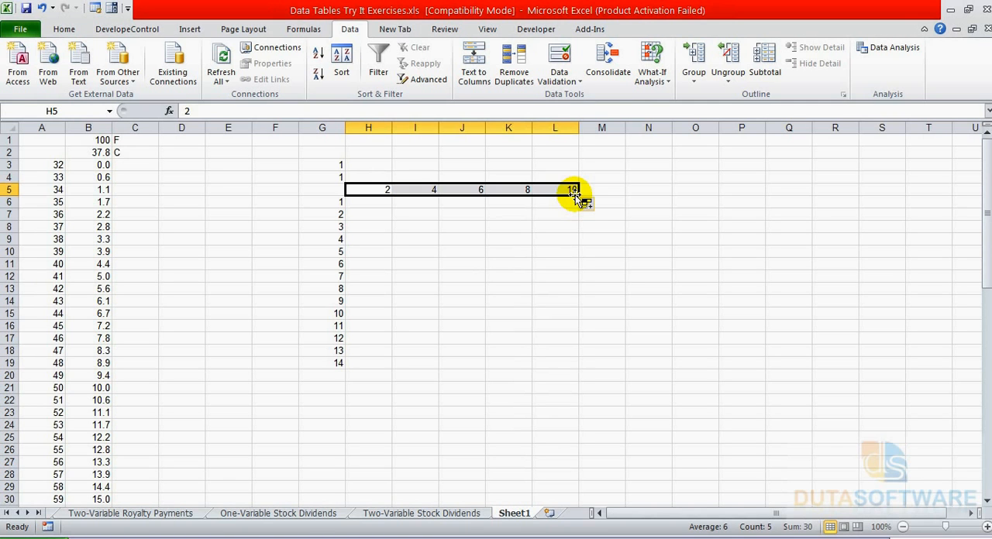
click(320, 203)
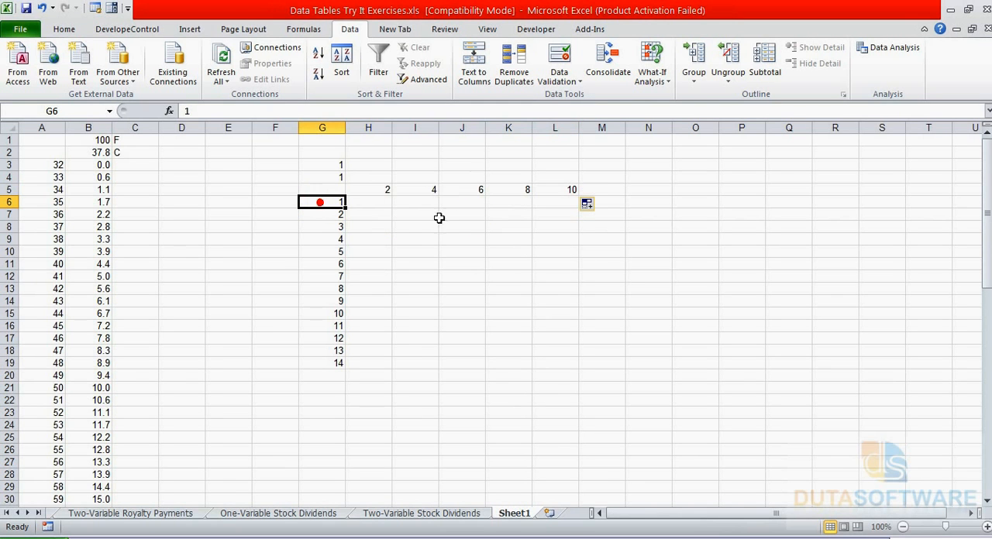
drag(380, 190, 538, 195)
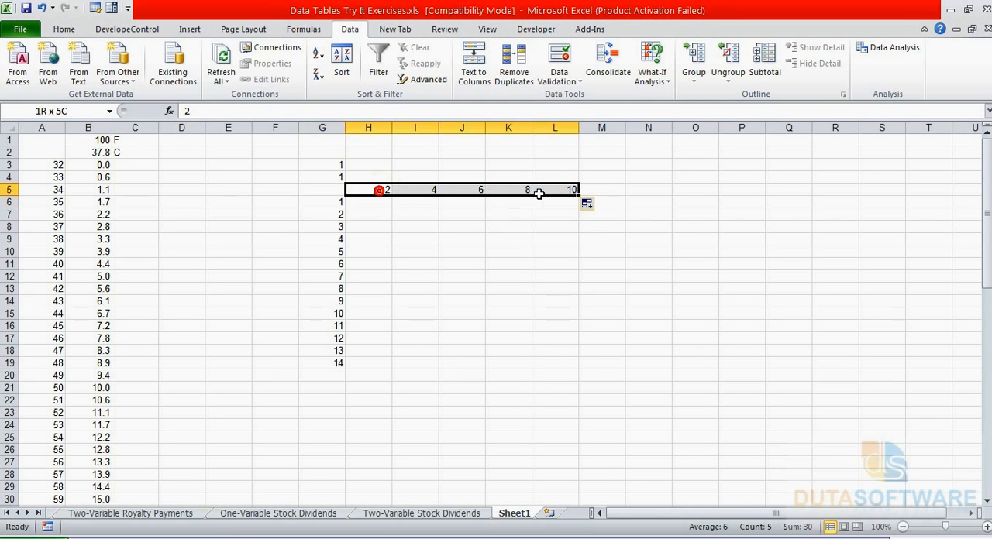
click(335, 203)
mouse_move(335, 202)
mouse_down()
mouse_move(310, 364)
mouse_move(337, 191)
mouse_move(341, 204)
mouse_up()
click(338, 189)
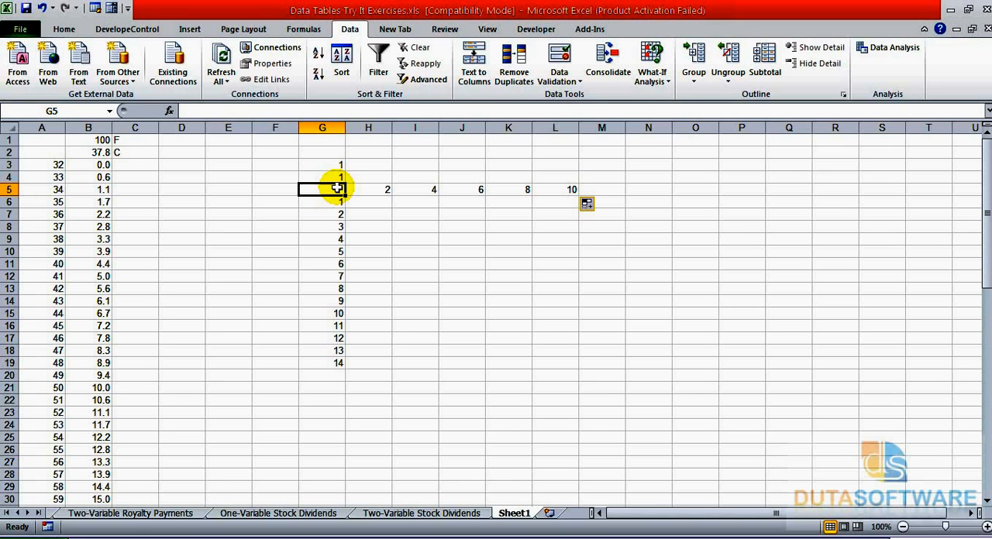
click(364, 179)
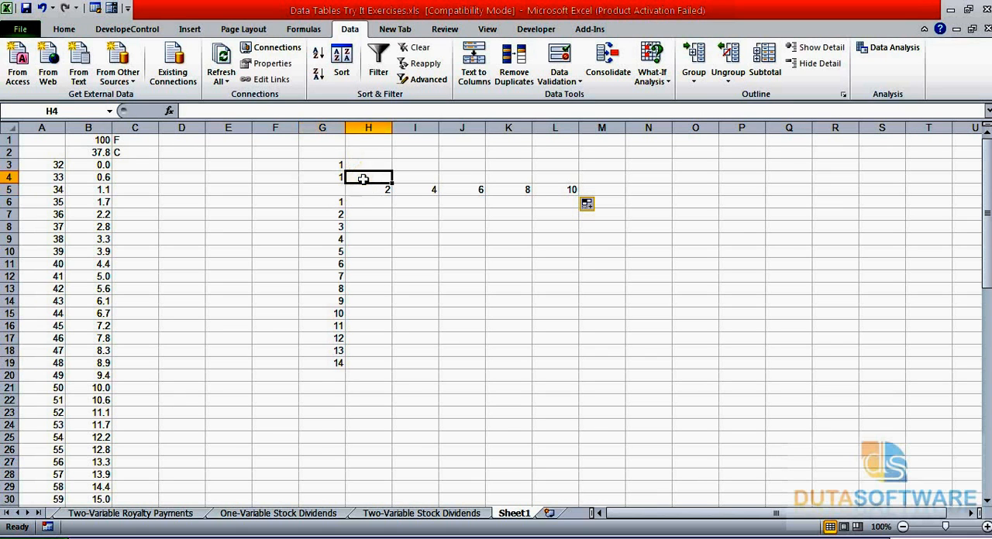
Enter the formula =G3*G4 in corner cell G5 and check the input cells it references.
click(324, 190)
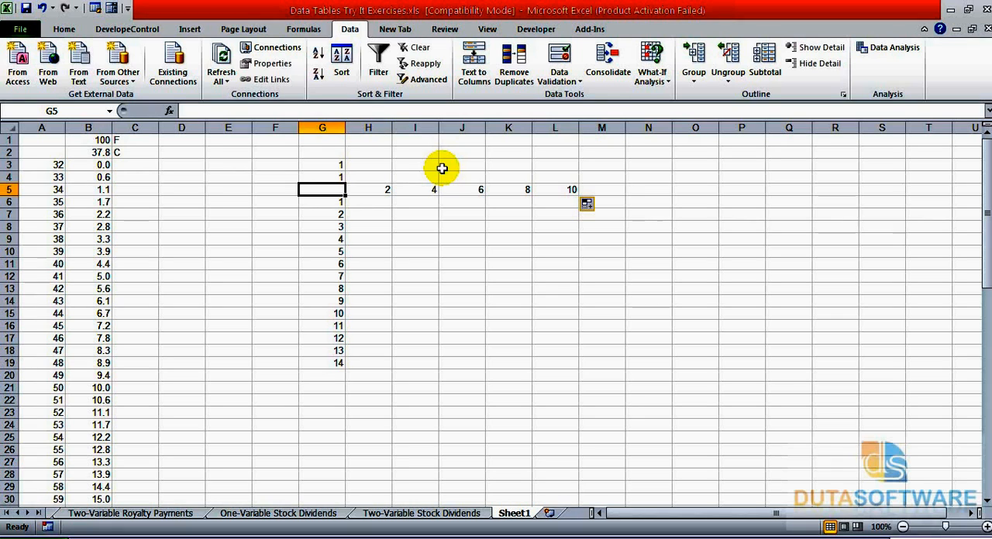
click(206, 111)
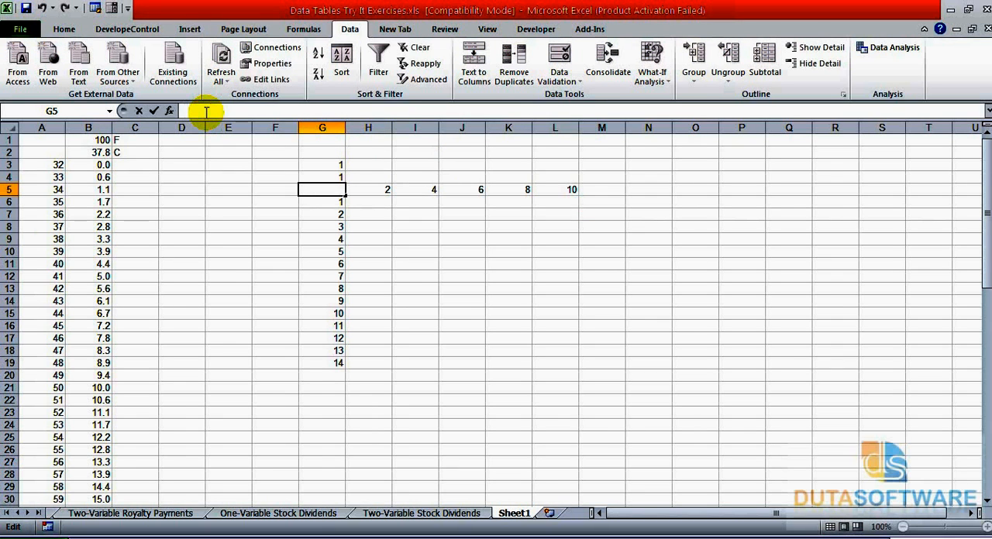
text(=)
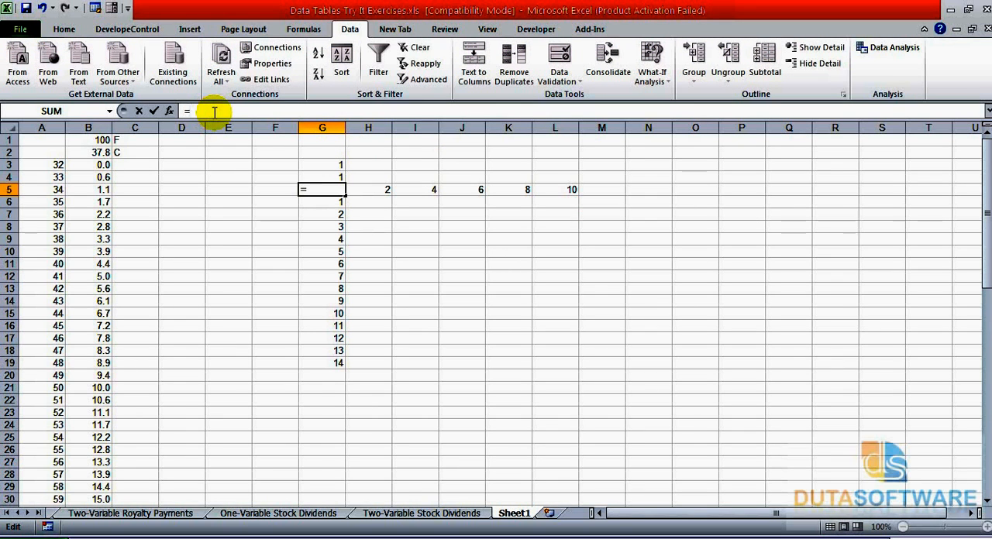
click(314, 163)
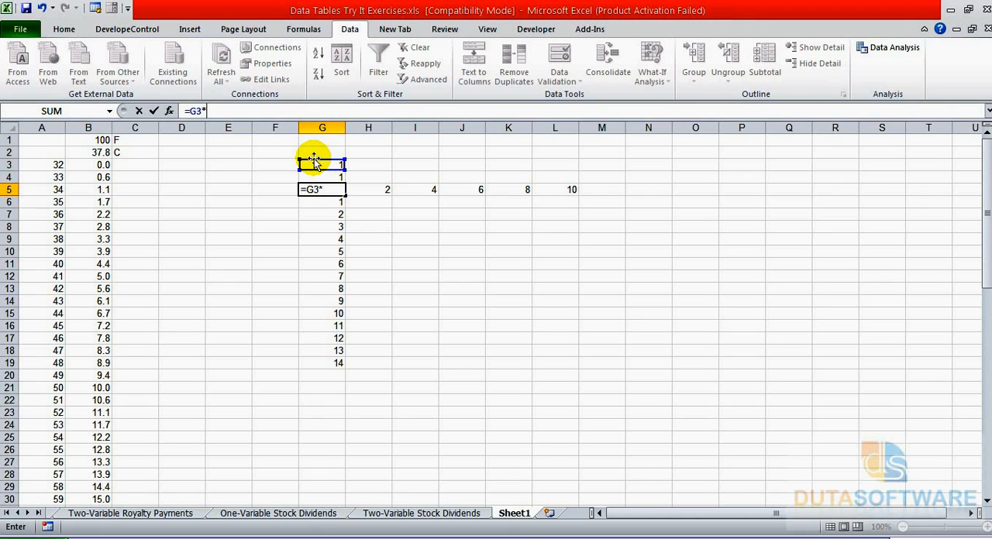
text(*)
click(319, 177)
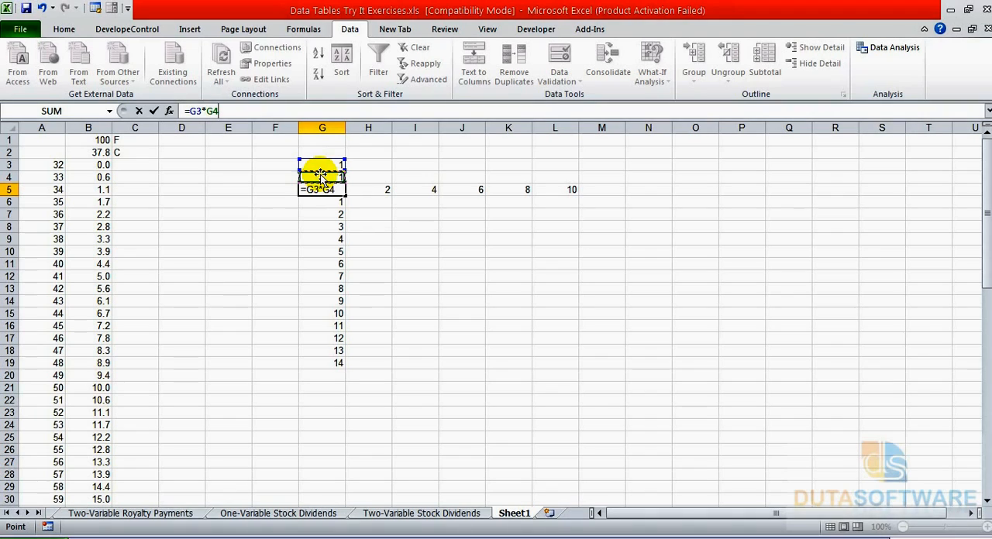
key(Return)
key(Up)
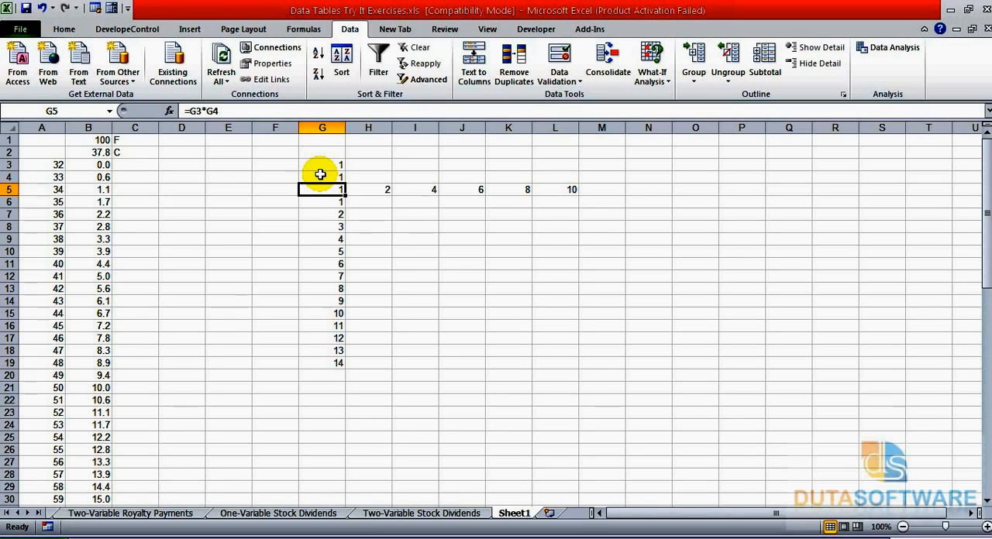
key(Up)
key(Up)
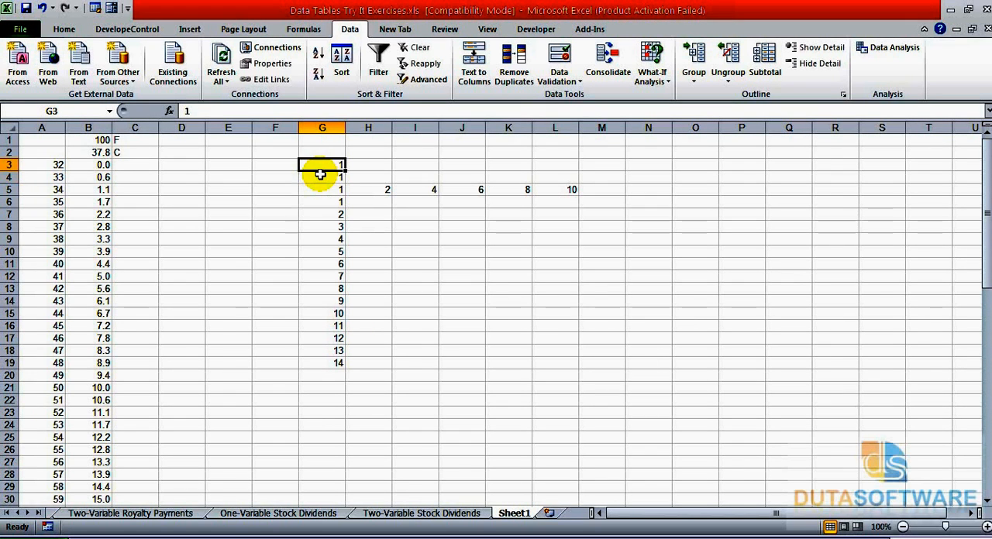
key(Down)
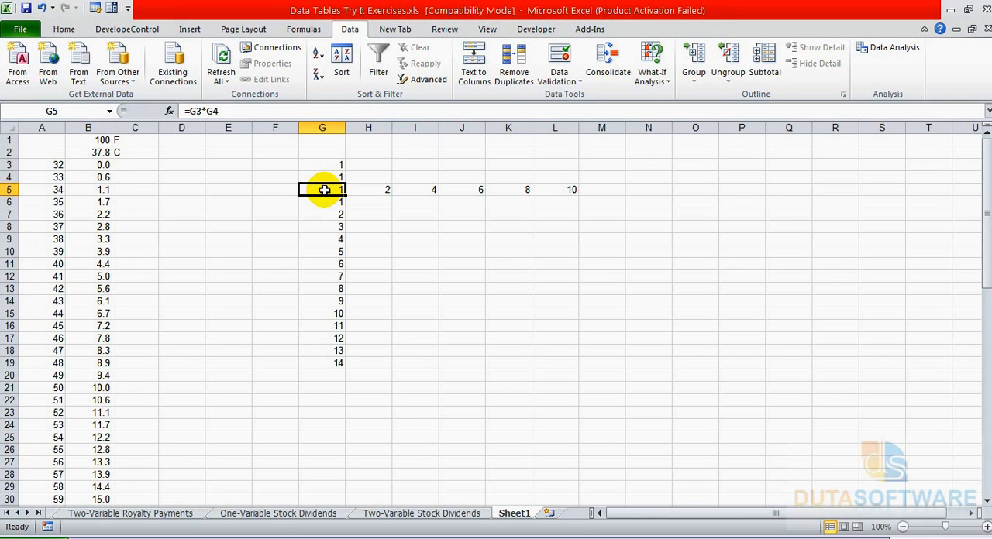
Start a What-If Data Table for the range G5:L19.
drag(328, 188, 550, 366)
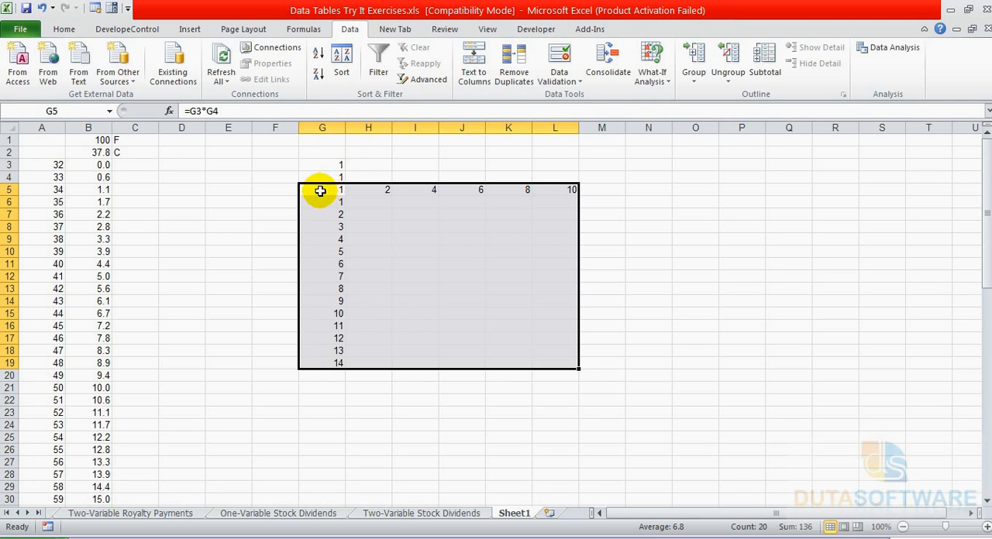
drag(319, 190, 540, 361)
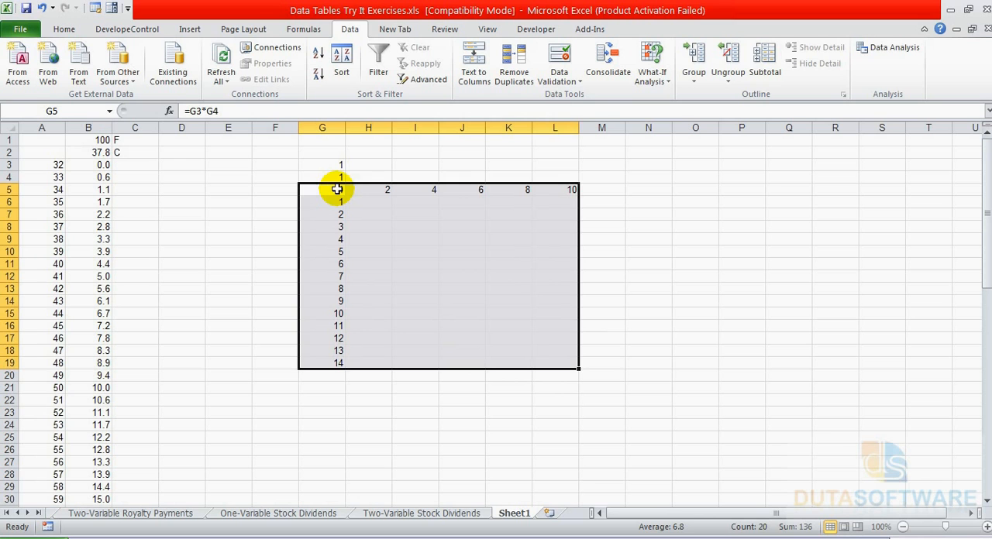
drag(330, 190, 538, 364)
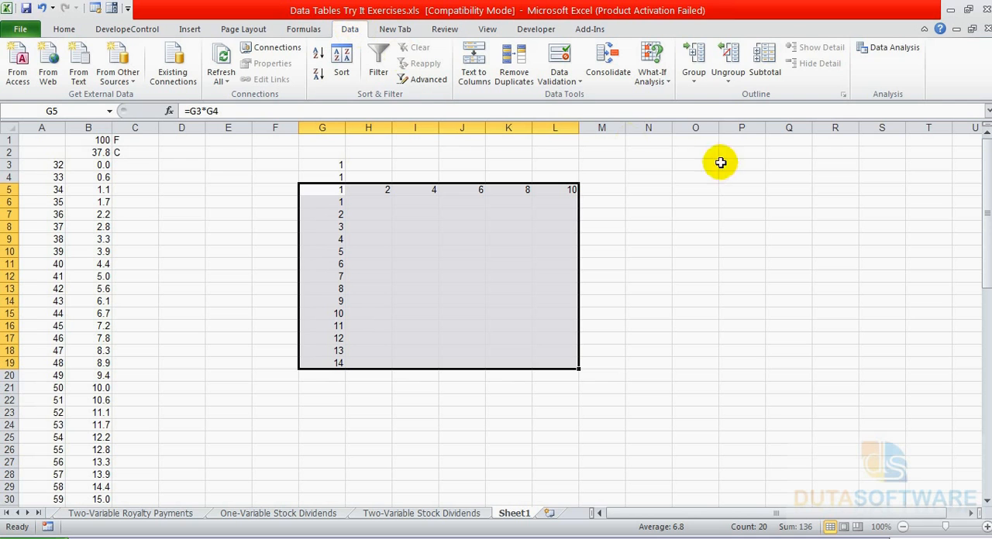
click(651, 73)
click(671, 130)
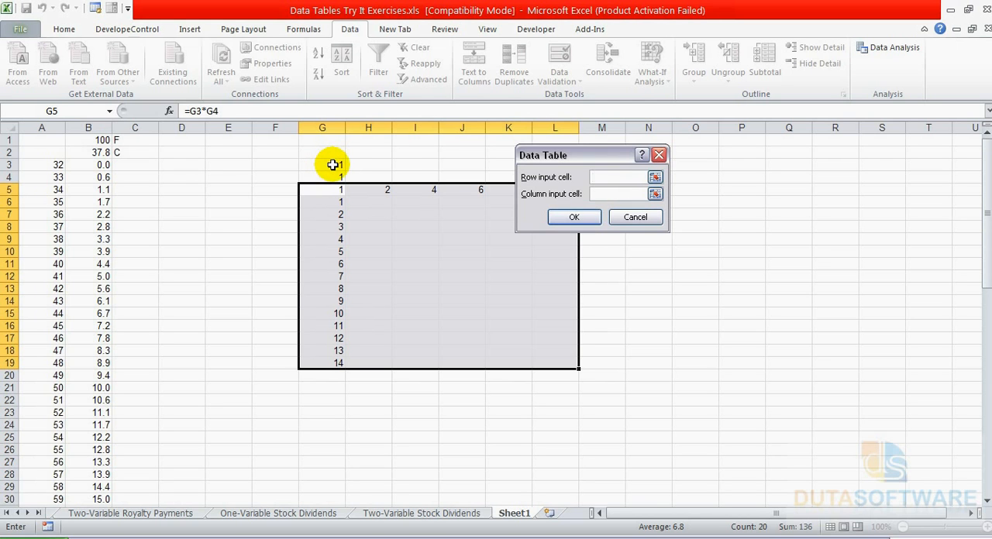
Set the data table's row input cell to $G$3 and its column input cell to $G$4.
click(656, 176)
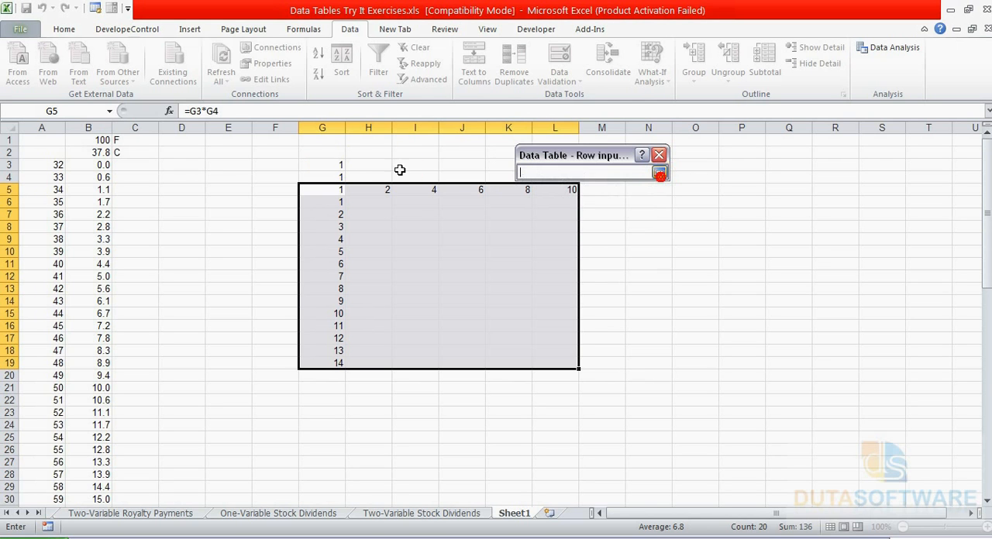
click(325, 165)
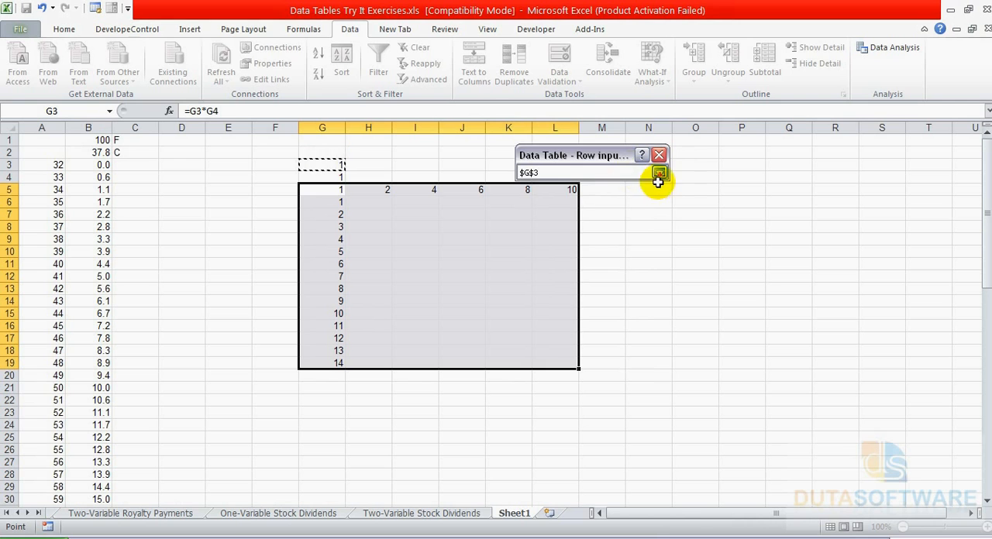
click(659, 172)
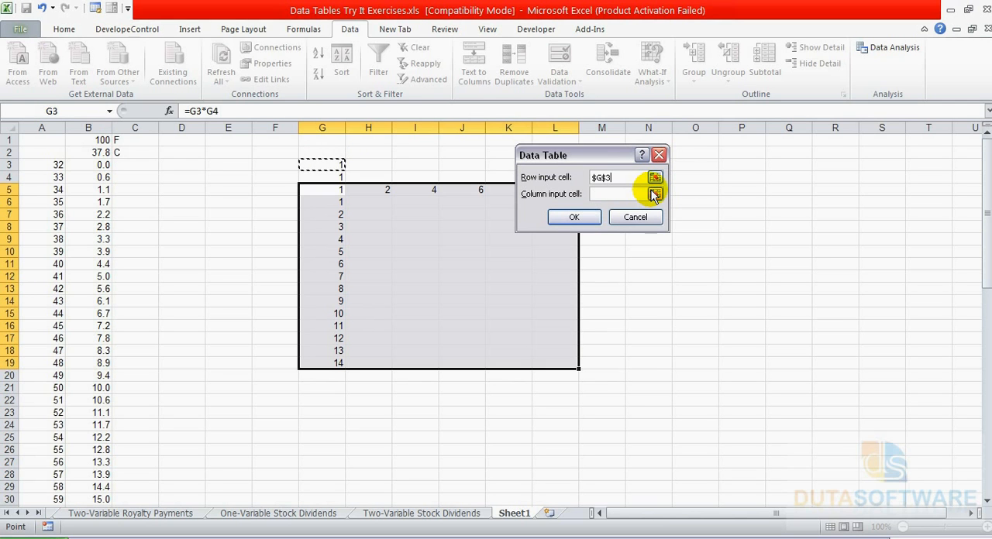
click(655, 194)
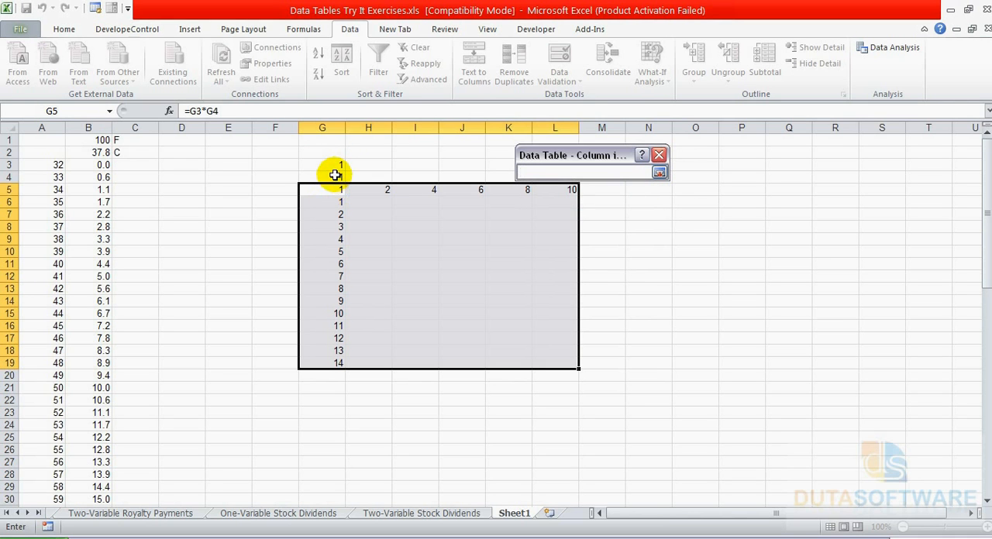
click(335, 175)
click(659, 172)
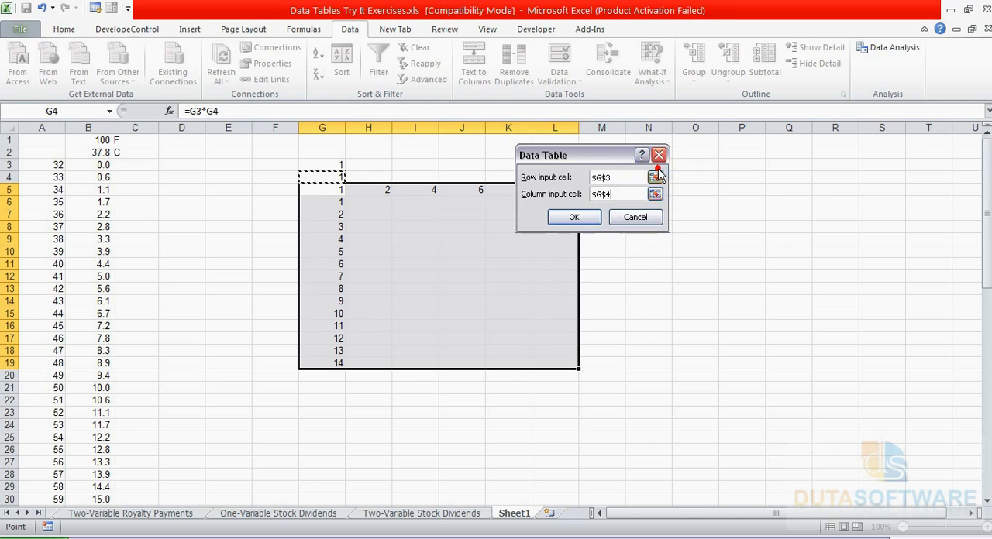
Generate the two-variable data table and check its results against the values in H5:L5 and G6:G19.
click(574, 217)
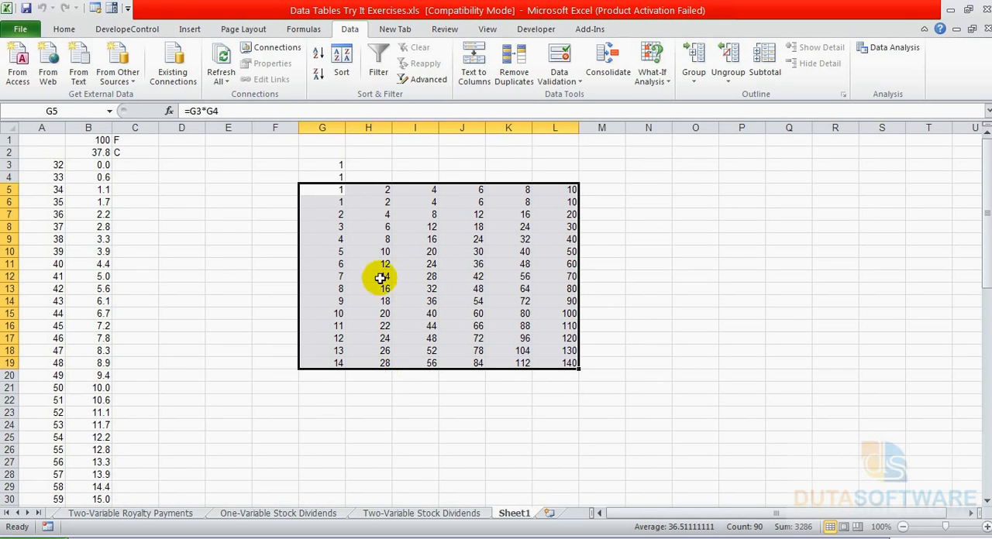
drag(336, 188, 549, 186)
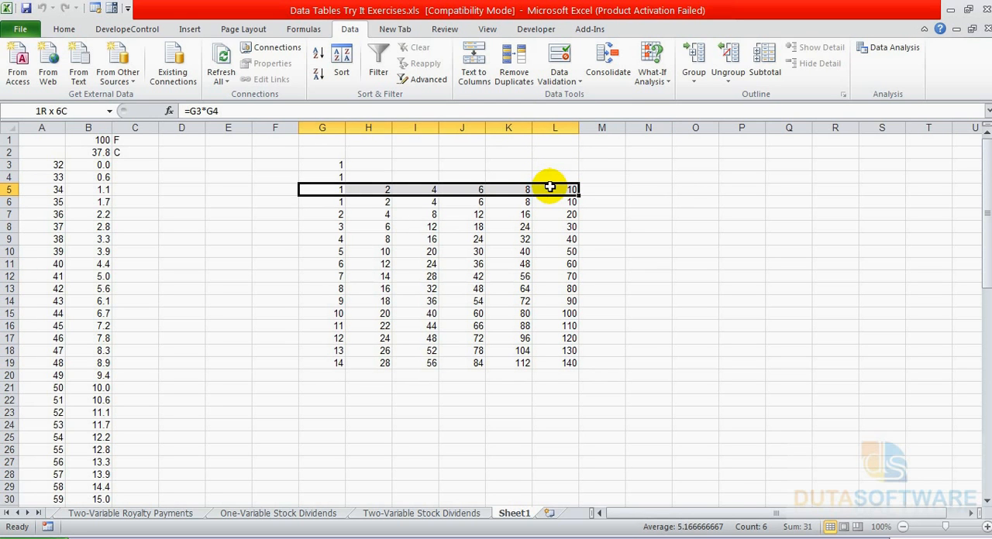
drag(384, 189, 534, 191)
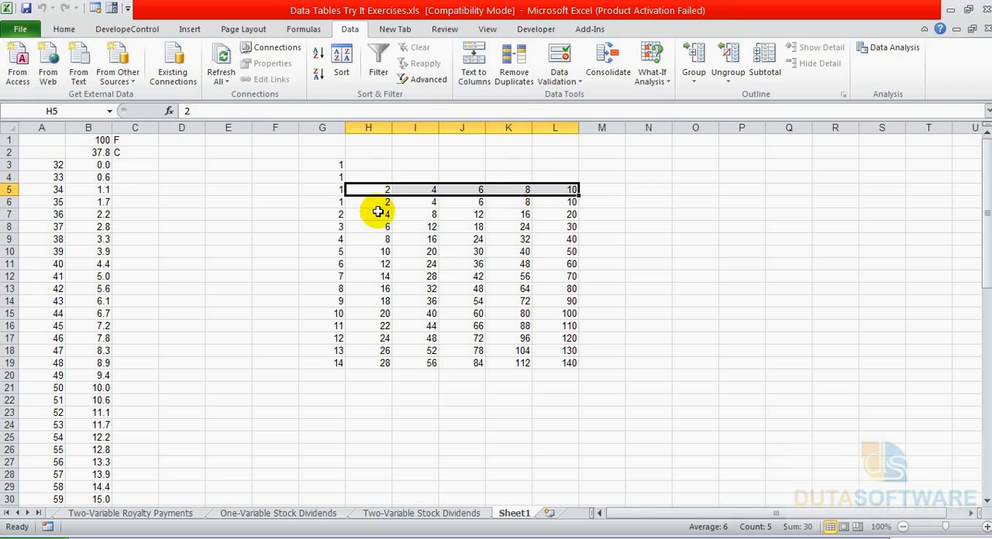
drag(335, 203, 339, 360)
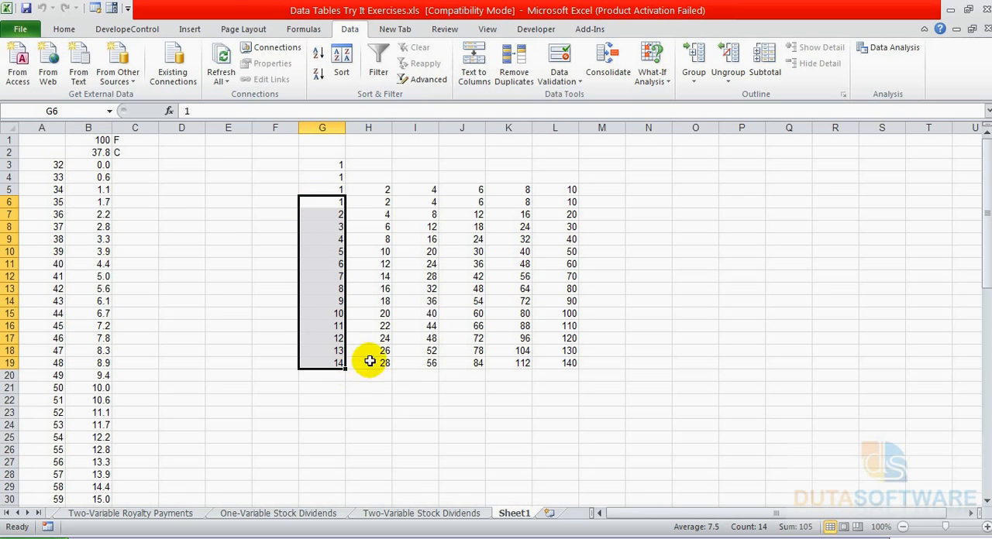
click(430, 215)
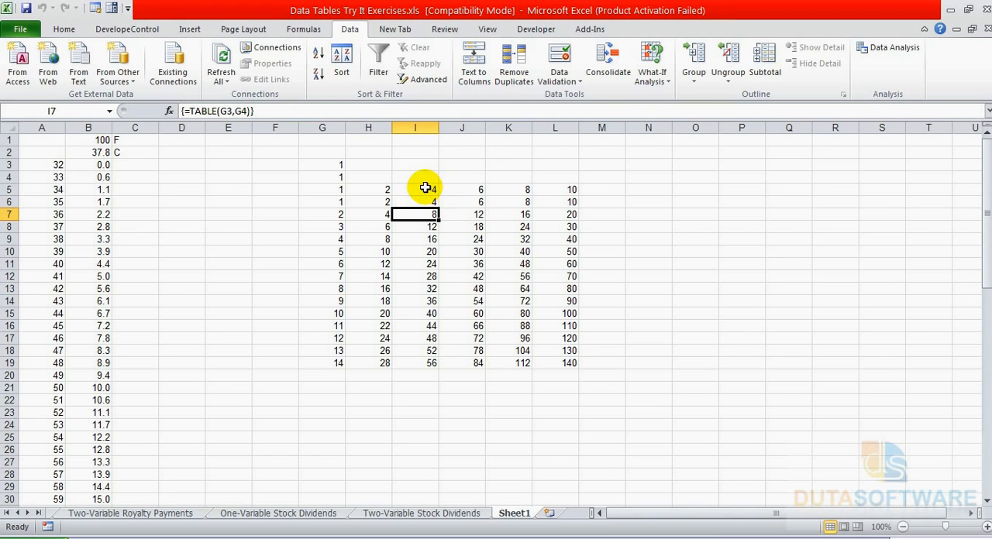
click(426, 189)
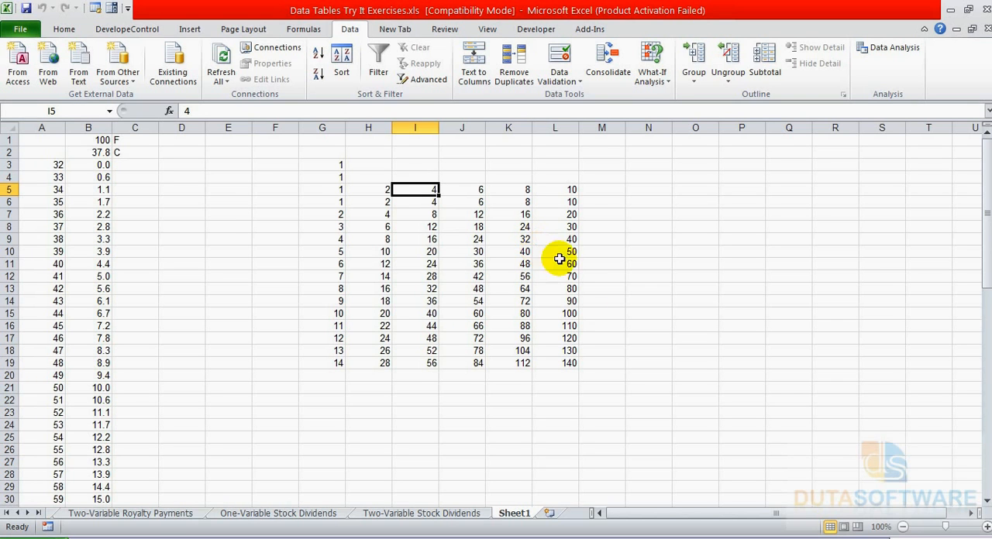
Compare the one-variable temperature table in columns A:B with the two-variable multiplication table in G5:L19.
scroll(519, 338, down, 1)
scroll(519, 337, up, 1)
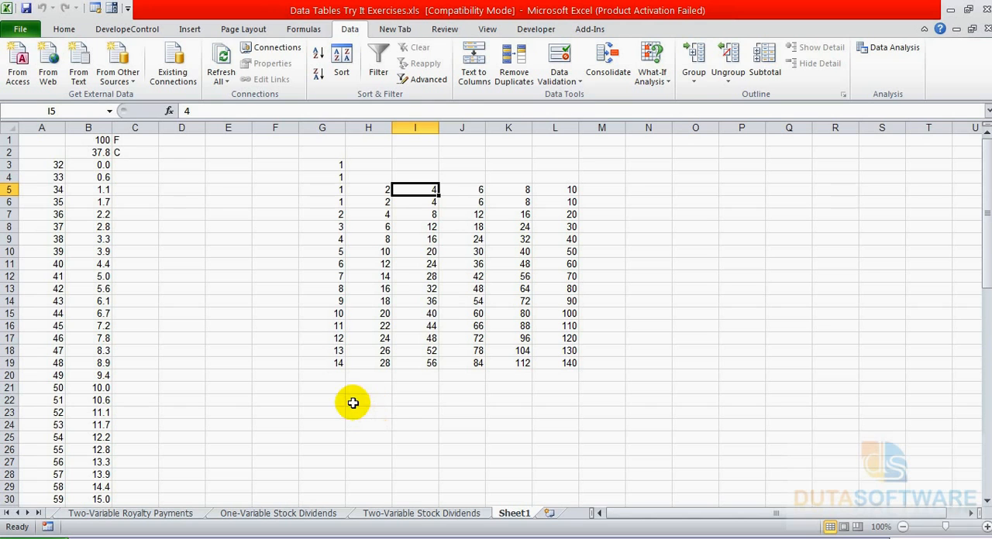
drag(77, 163, 69, 387)
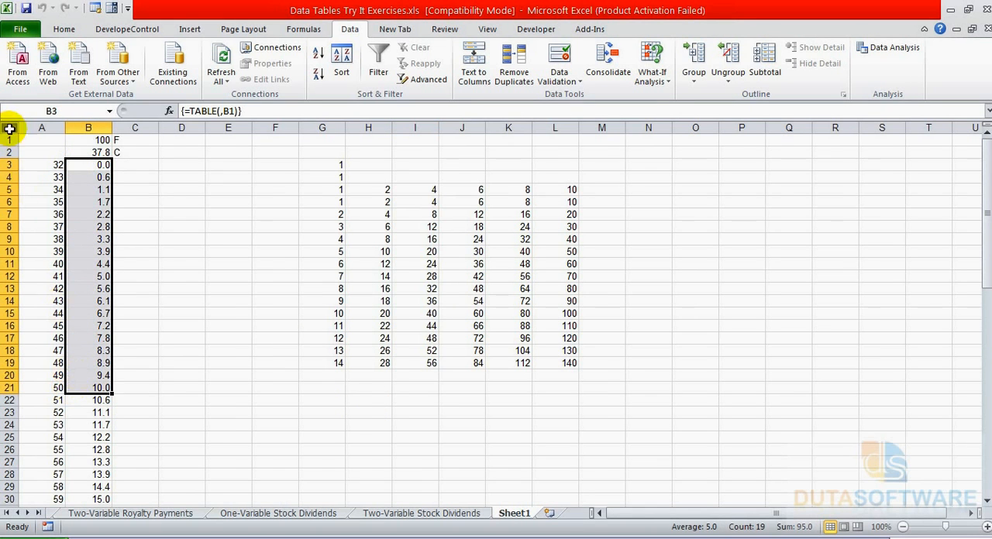
drag(29, 160, 67, 397)
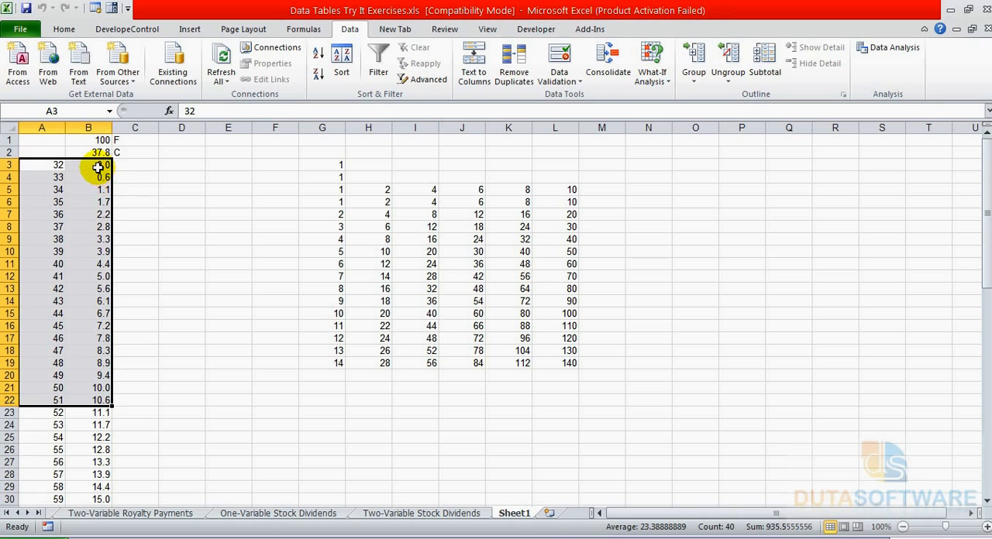
click(95, 164)
drag(48, 165, 36, 387)
drag(330, 192, 450, 332)
drag(509, 363, 542, 364)
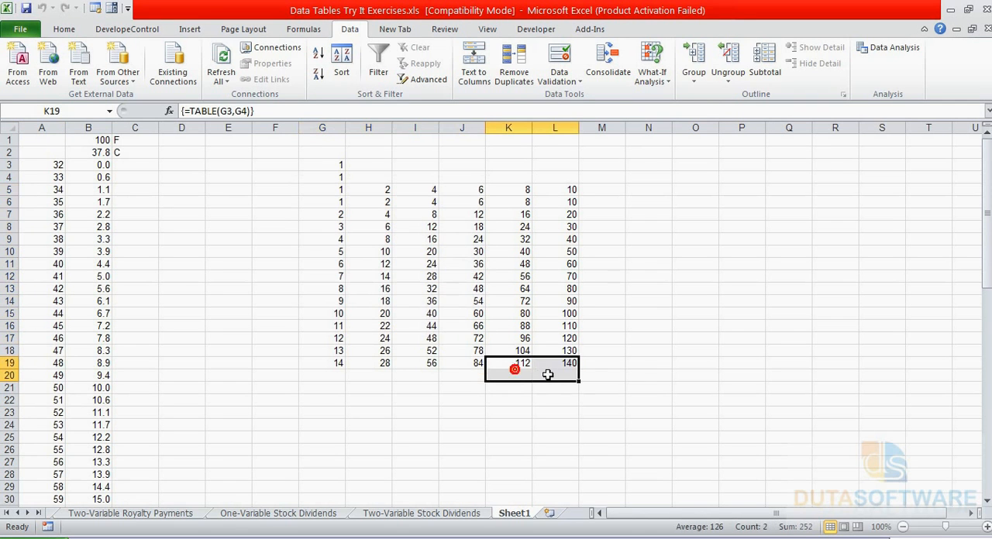
drag(323, 188, 557, 361)
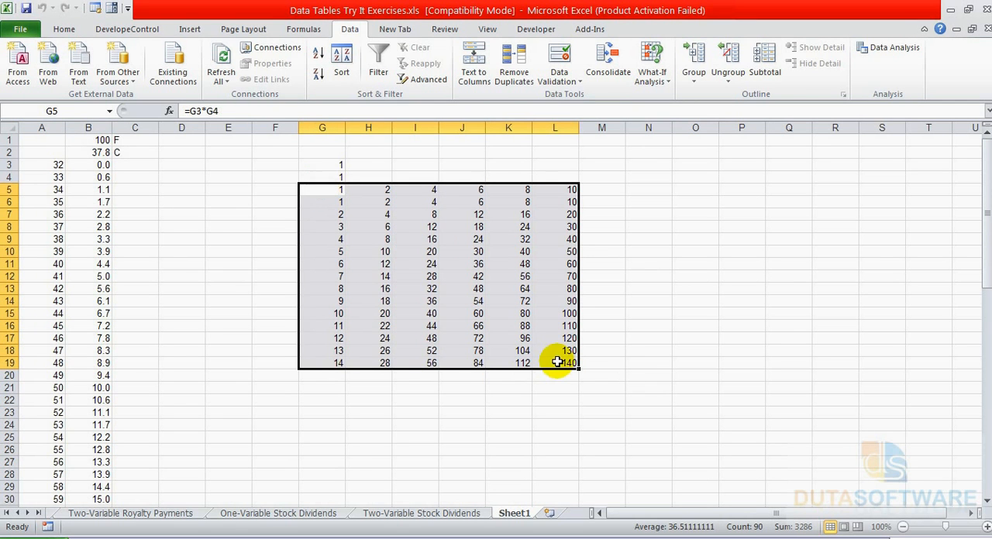
Examine how the column values from G6 down and the row values in H5:L5 combine in the table body.
drag(338, 201, 337, 362)
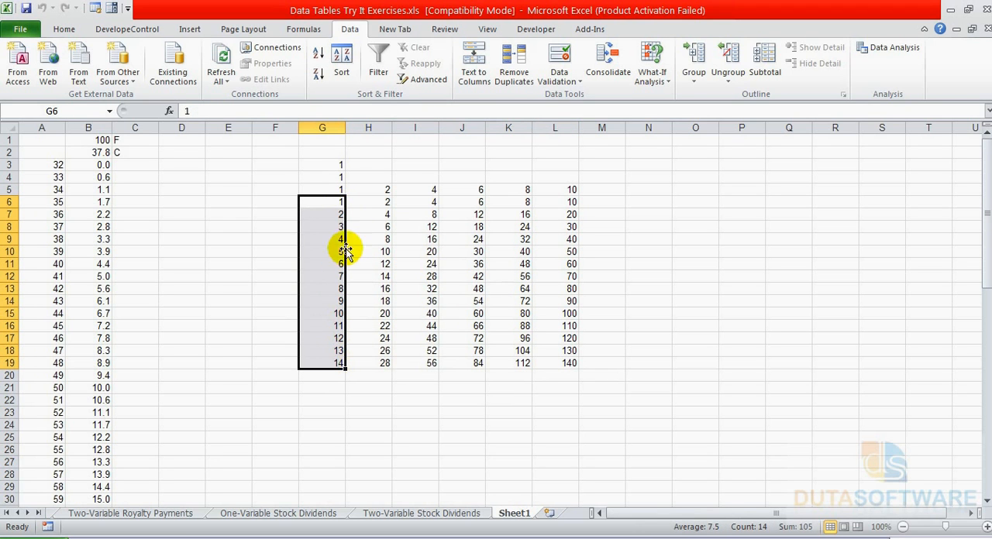
click(363, 186)
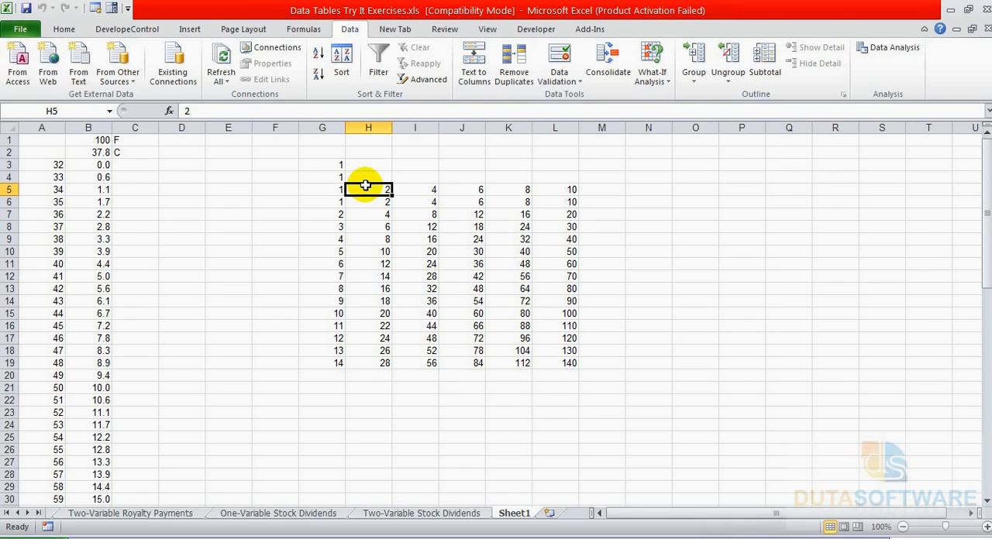
click(330, 200)
click(387, 192)
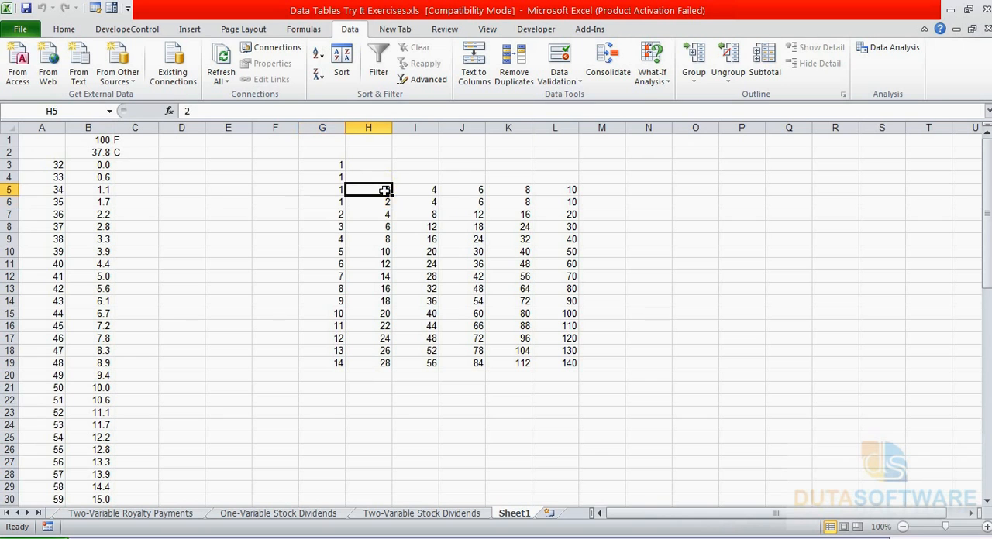
drag(329, 200, 336, 362)
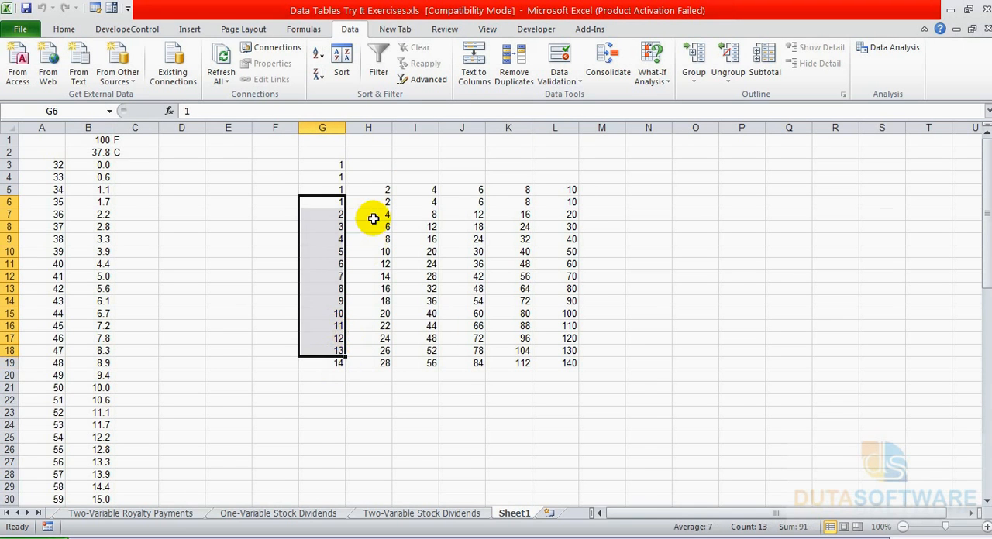
click(367, 189)
drag(367, 190, 558, 186)
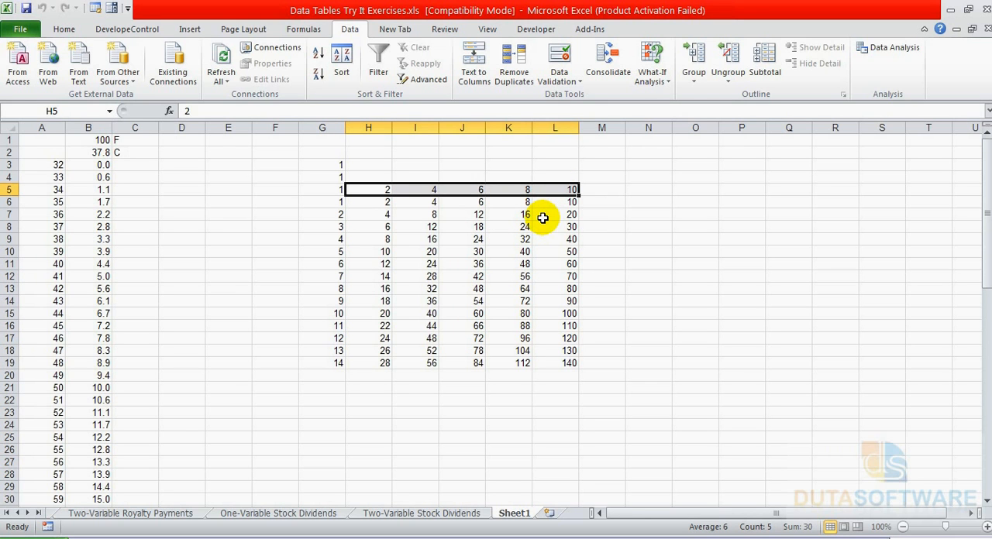
click(519, 225)
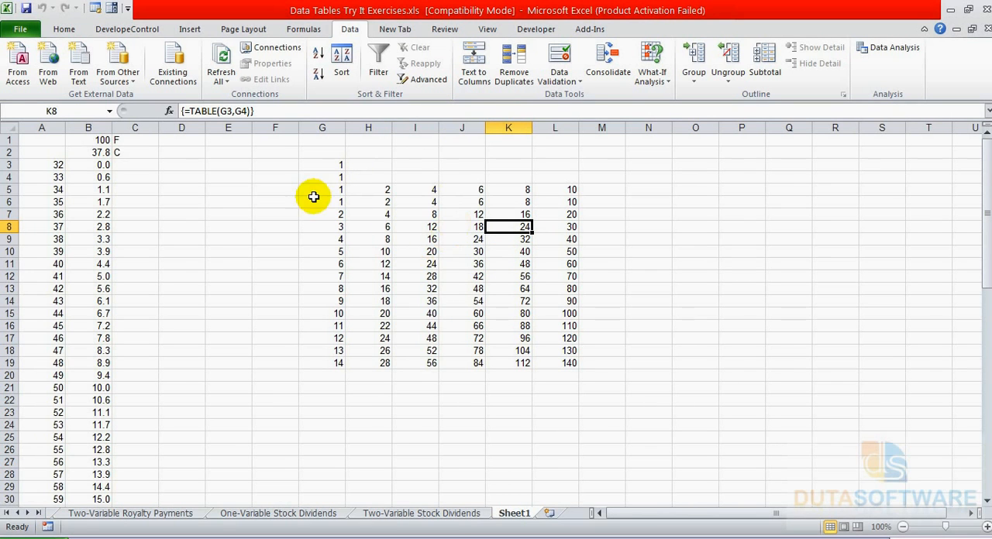
Compare the formula placement in B2 of the one-variable table with corner cell G5 of the two-variable table.
click(34, 154)
click(81, 152)
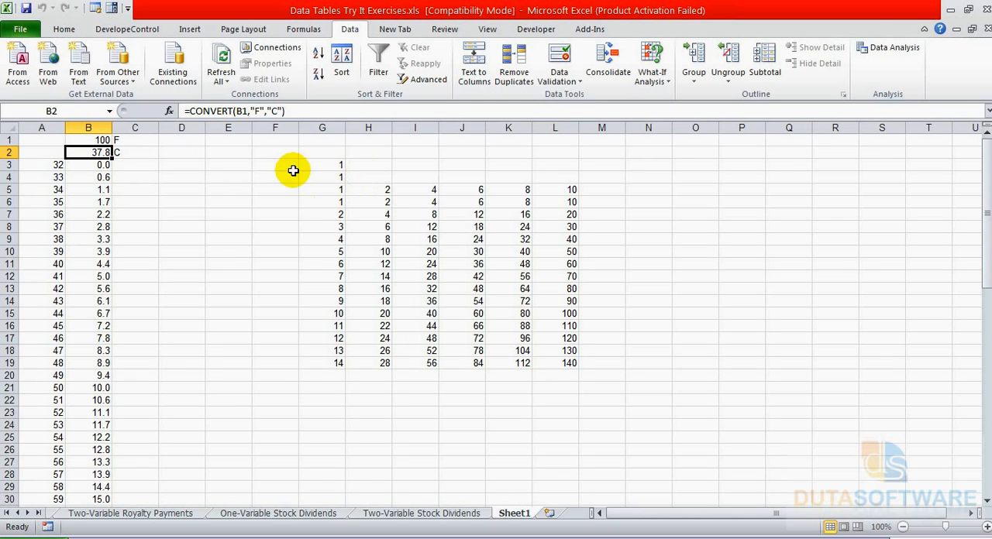
click(321, 186)
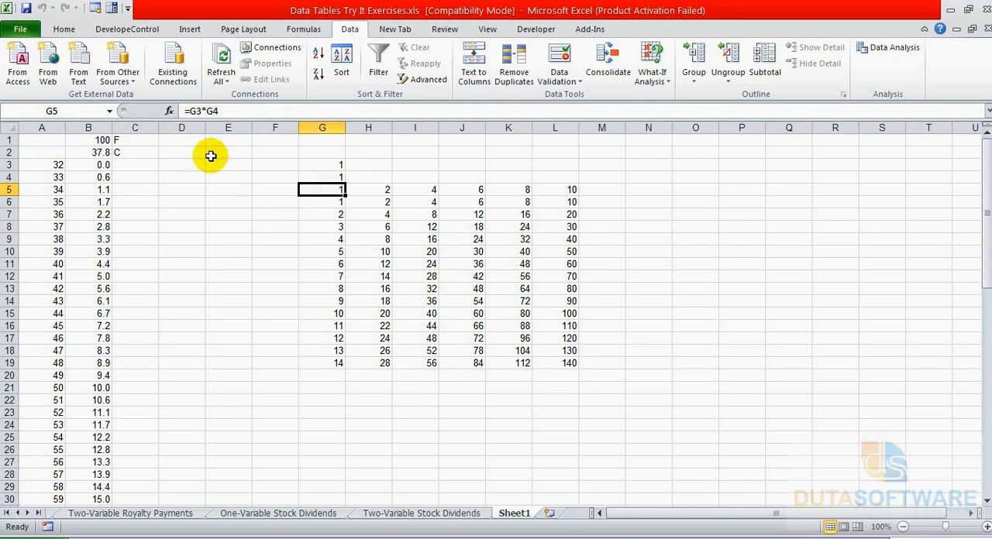
click(322, 200)
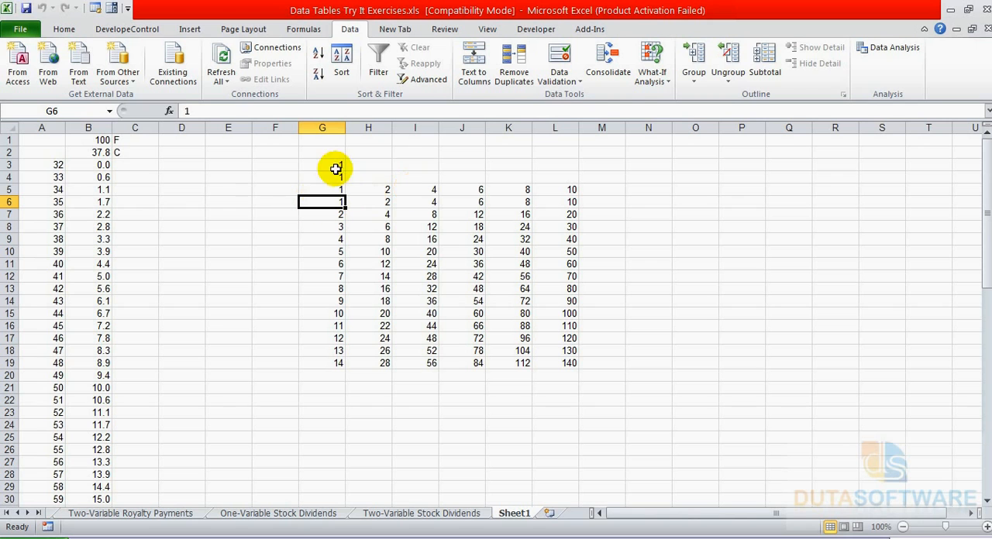
Examine the layout of the one-variable table from blank cell A2 and formula cell B2 down to row 71.
drag(57, 153, 81, 408)
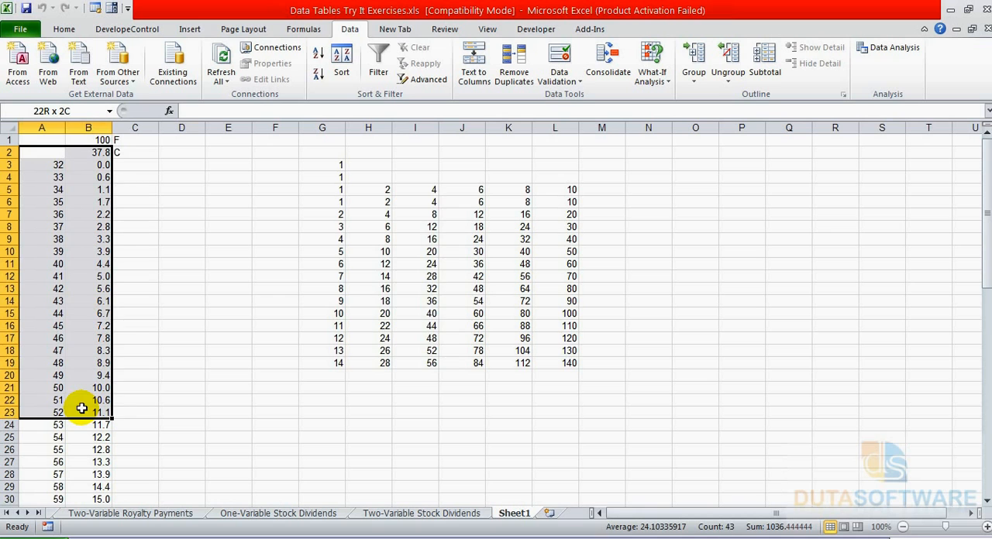
drag(81, 408, 82, 408)
scroll(67, 336, down, 3)
scroll(70, 323, up, 3)
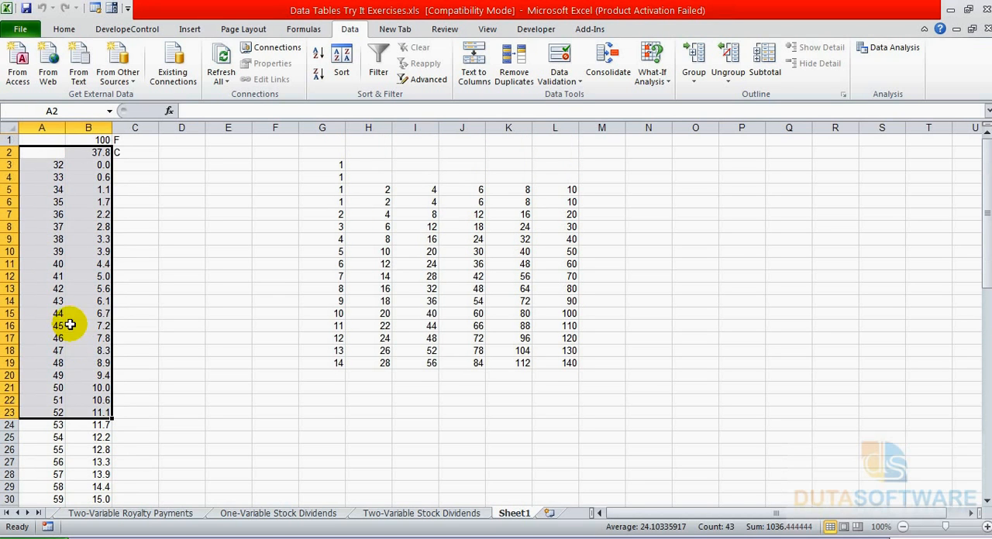
click(44, 151)
drag(44, 152, 92, 166)
click(44, 151)
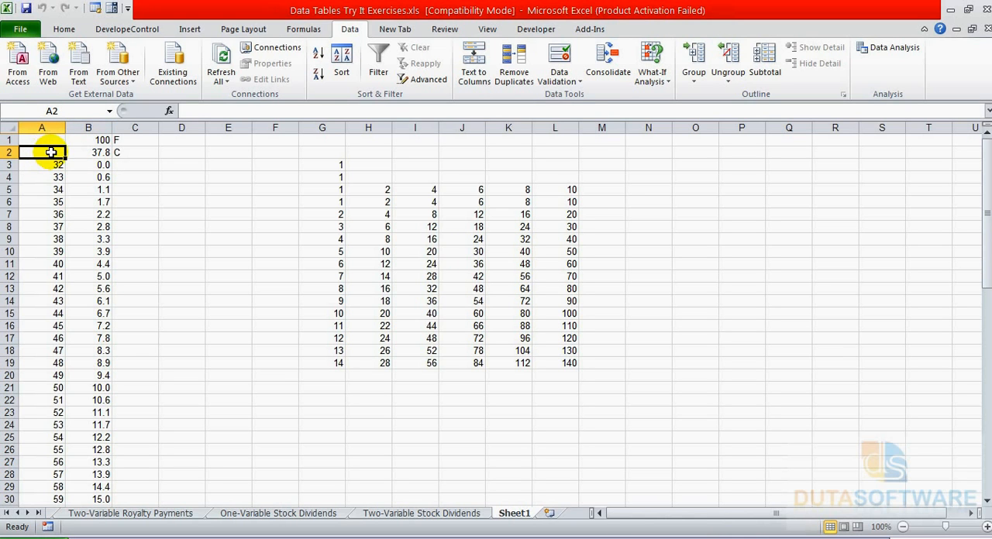
click(84, 153)
drag(34, 153, 72, 506)
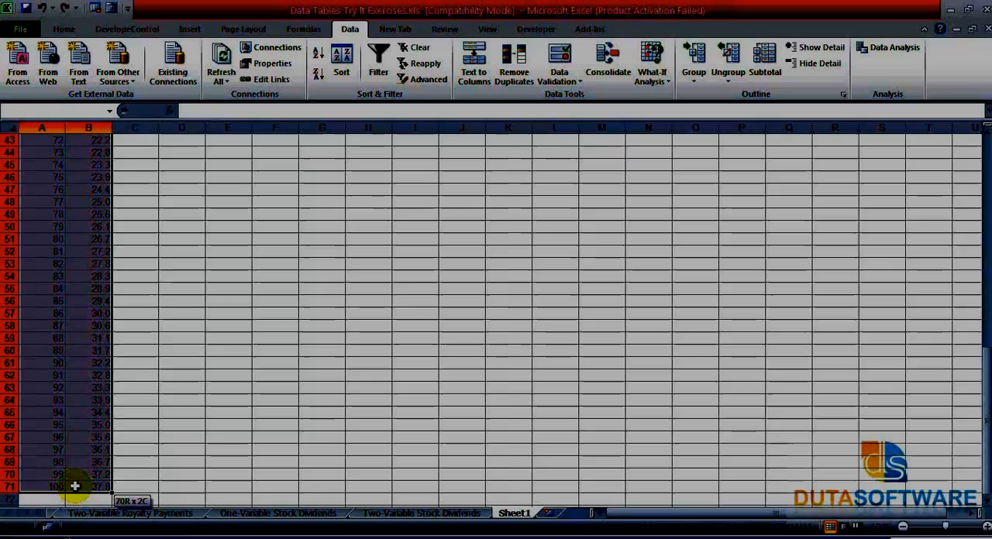
scroll(73, 483, up, 20)
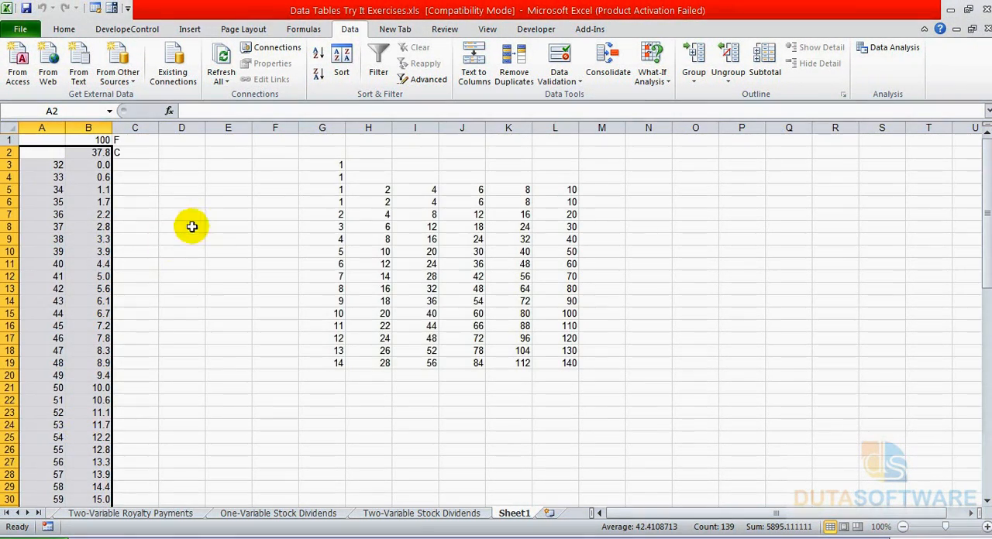
Review corner cell G5, the full table range G5:L19 and the available What-If Analysis options.
mouse_move(325, 190)
mouse_down()
mouse_move(372, 193)
mouse_move(494, 274)
mouse_move(329, 193)
mouse_up()
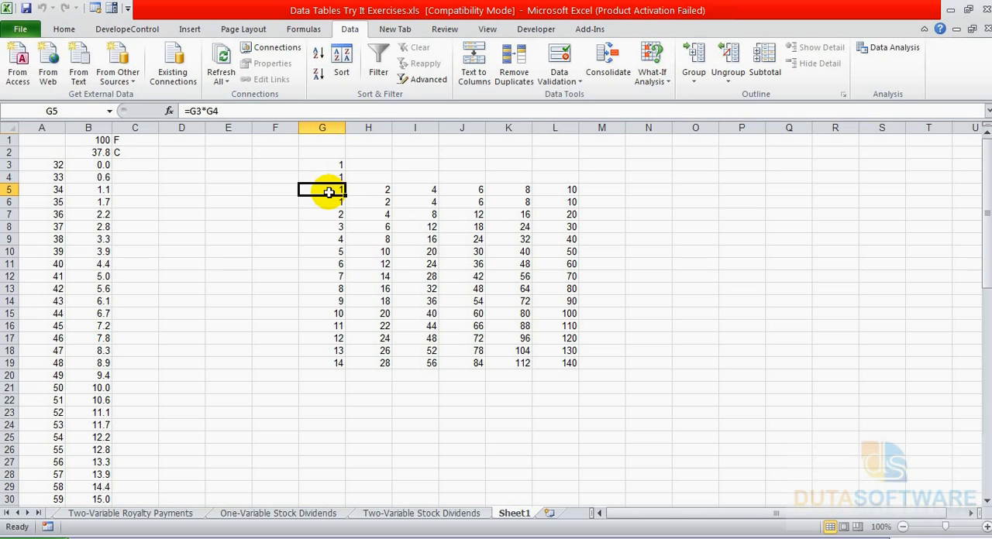
mouse_move(327, 190)
mouse_down()
mouse_move(512, 225)
mouse_move(577, 206)
mouse_move(573, 191)
mouse_move(535, 358)
mouse_up()
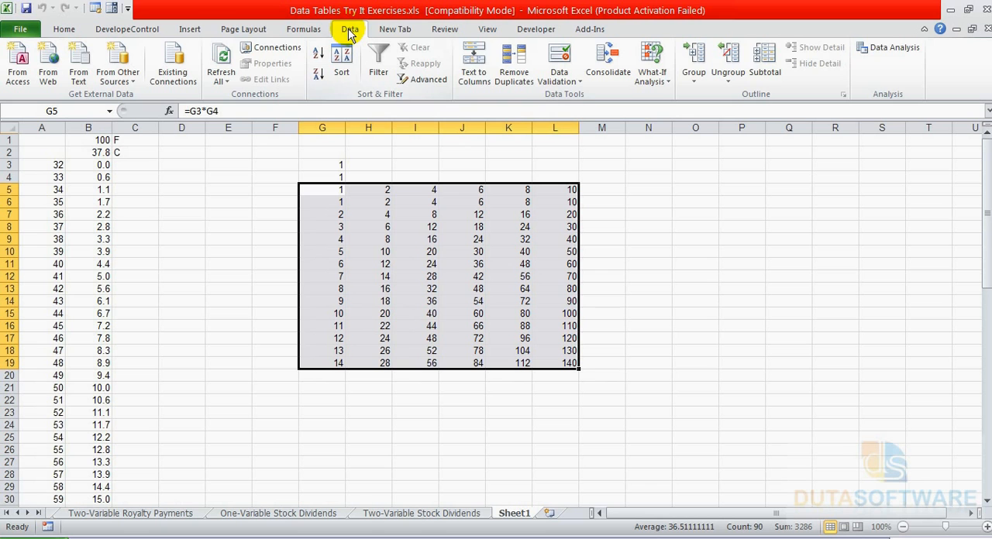
click(645, 91)
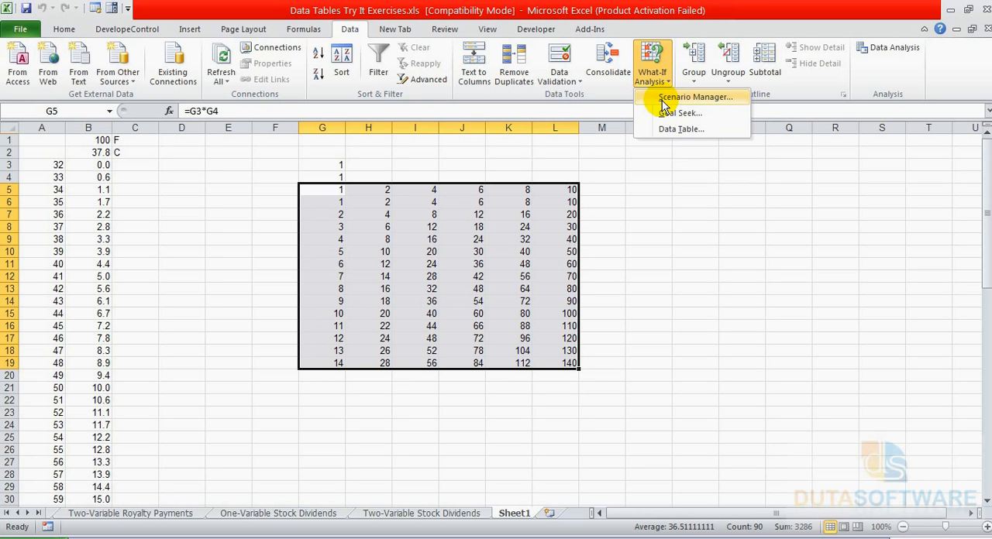
Open the Two-Variable Interest Rates sheet and clear the existing data table results in C5:G14.
click(20, 513)
click(7, 513)
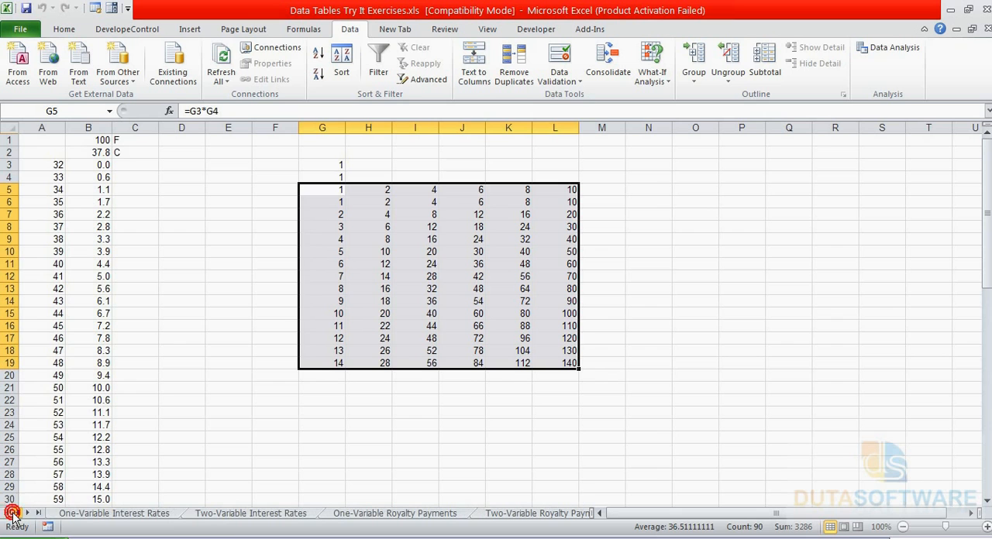
click(258, 513)
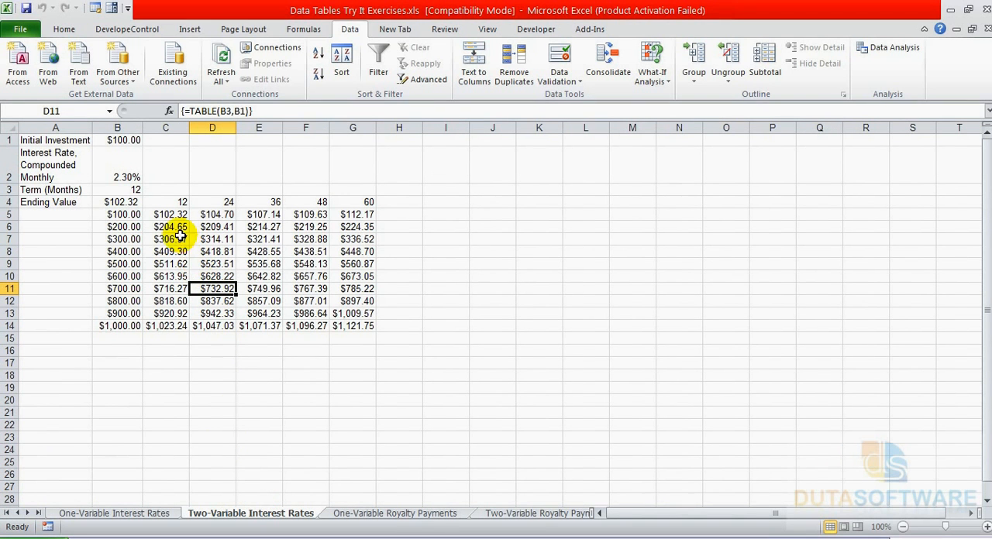
drag(168, 216, 345, 324)
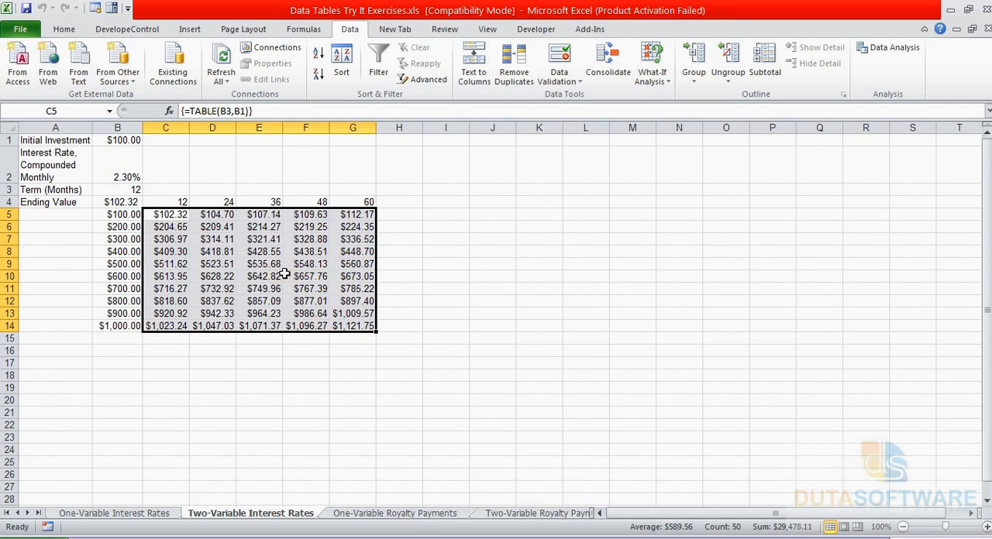
right_click(285, 274)
click(341, 398)
click(269, 390)
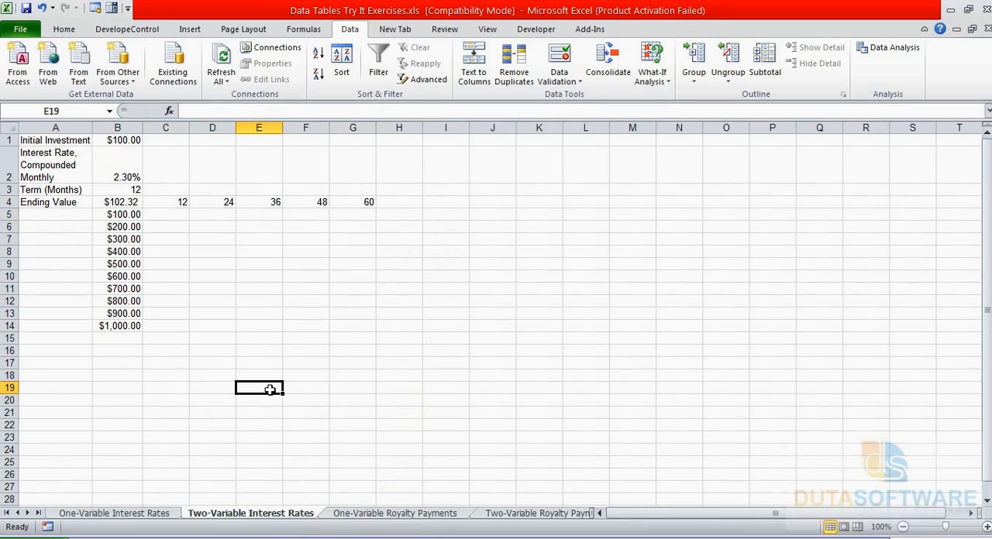